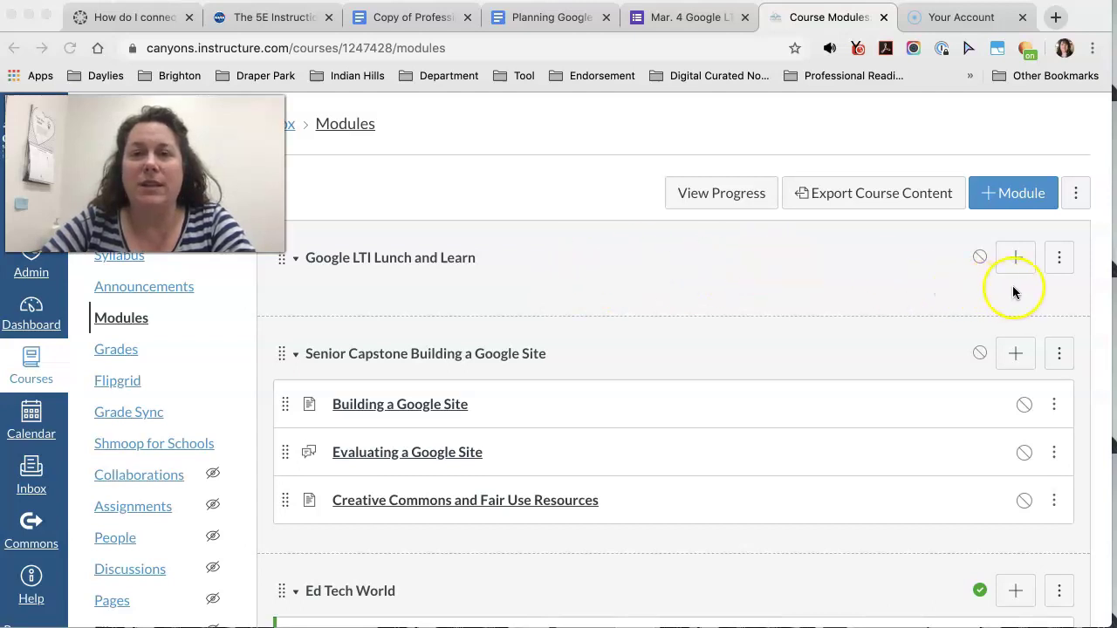
- Create a new assignment named 'Lunch and Learn Google LTI DOCS' in the Google LTI Lunch and Learn module
{"action": "left_click", "coordinate": [1015, 258]}
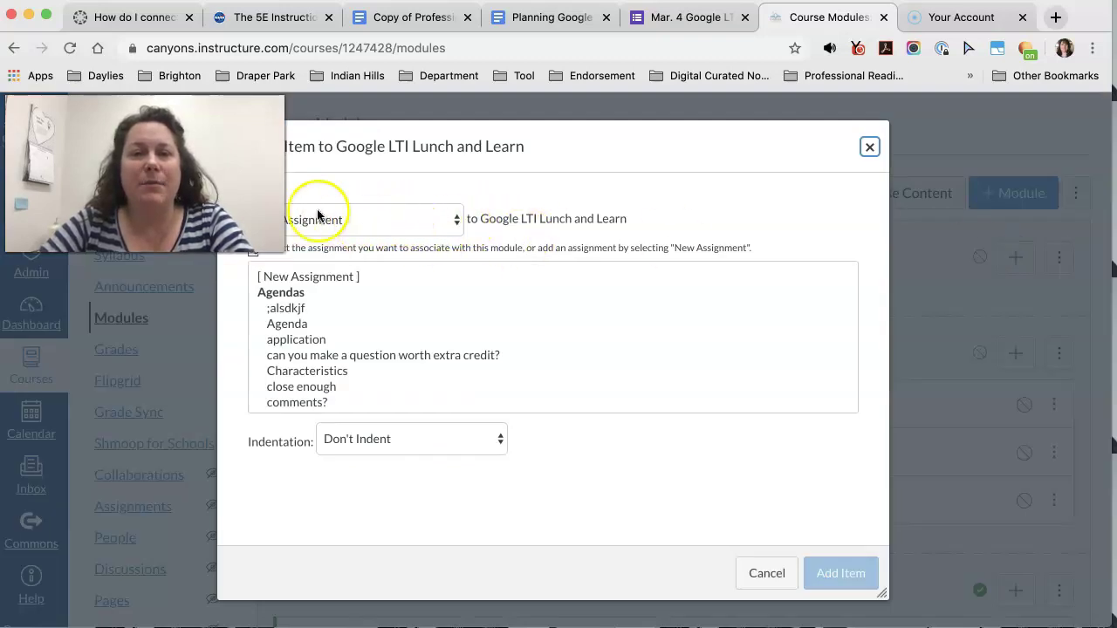
{"action": "left_click", "coordinate": [338, 276]}
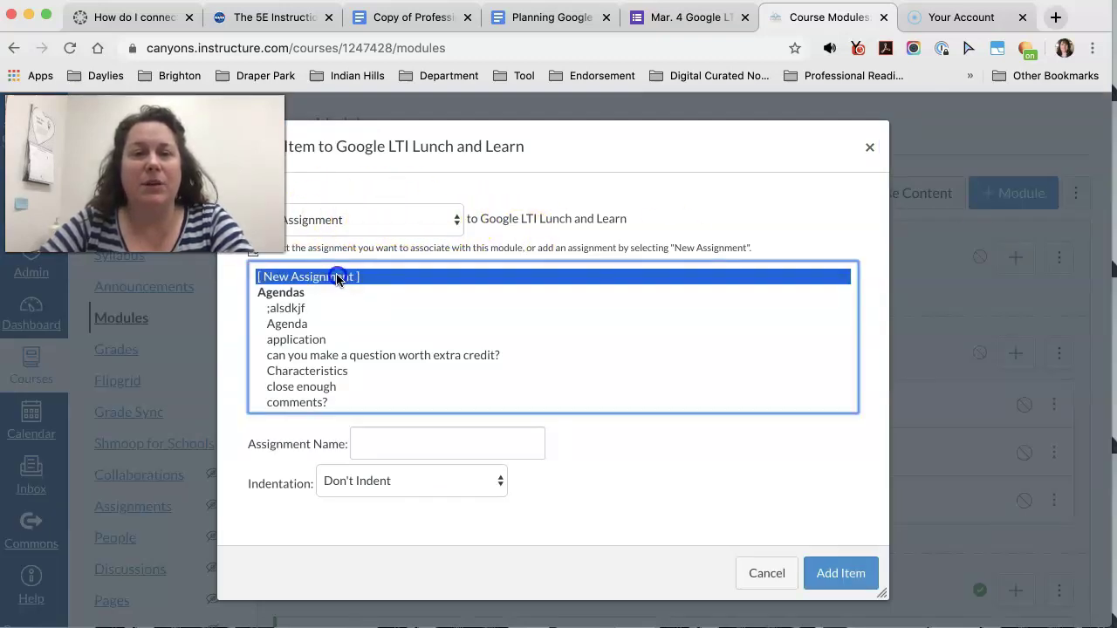
{"action": "left_click", "coordinate": [405, 442]}
{"action": "type", "text": "Lunch and Learn Google LTI DOC"}
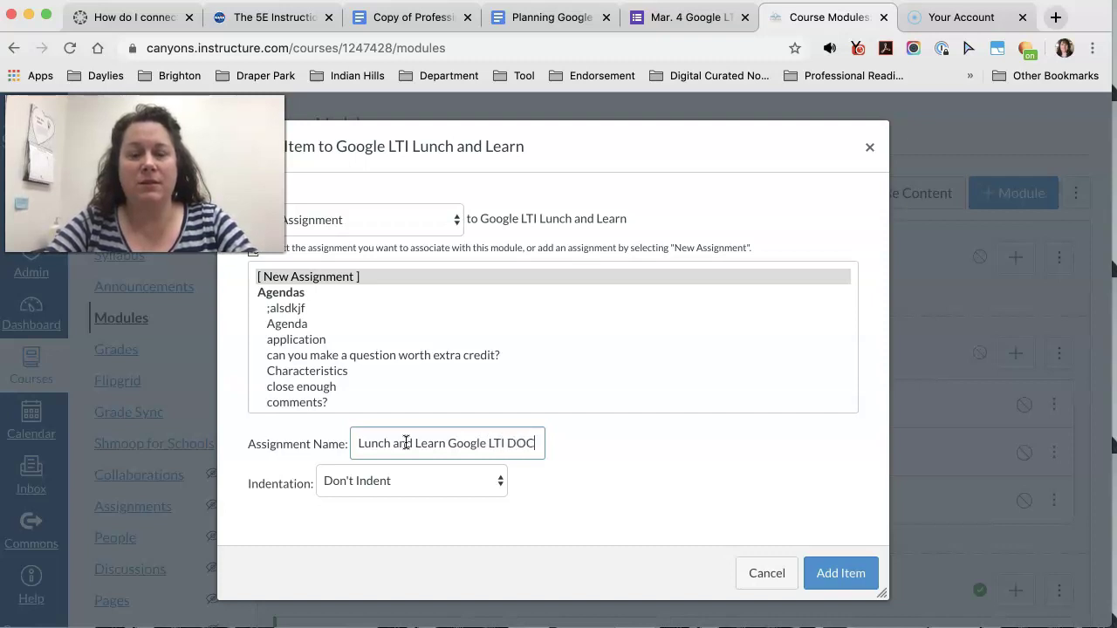
{"action": "type", "text": "S"}
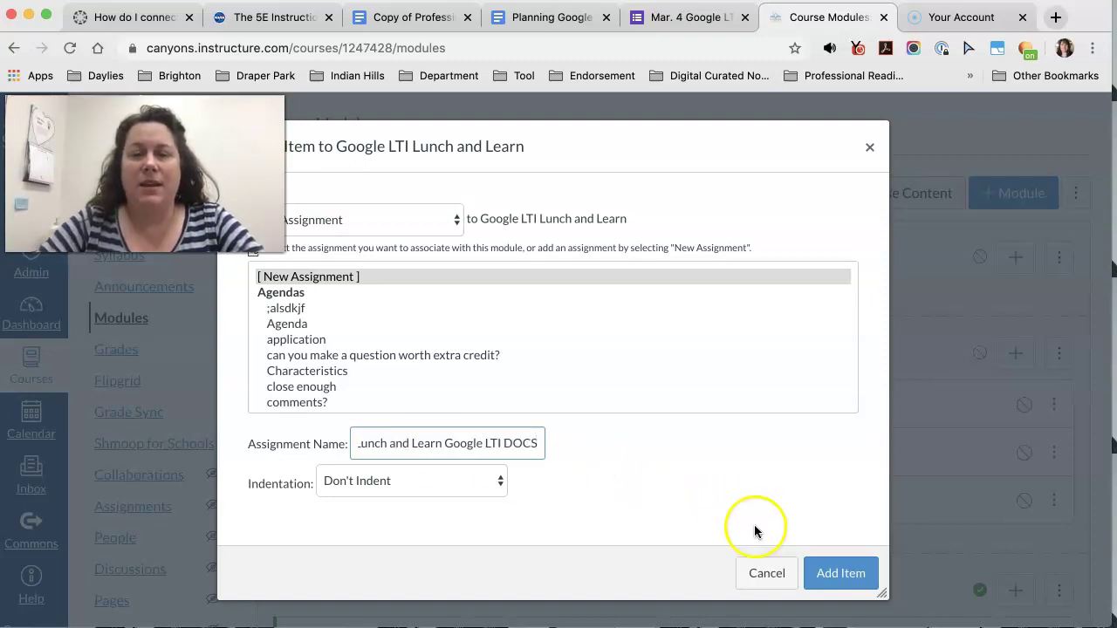
{"action": "left_click", "coordinate": [823, 576]}
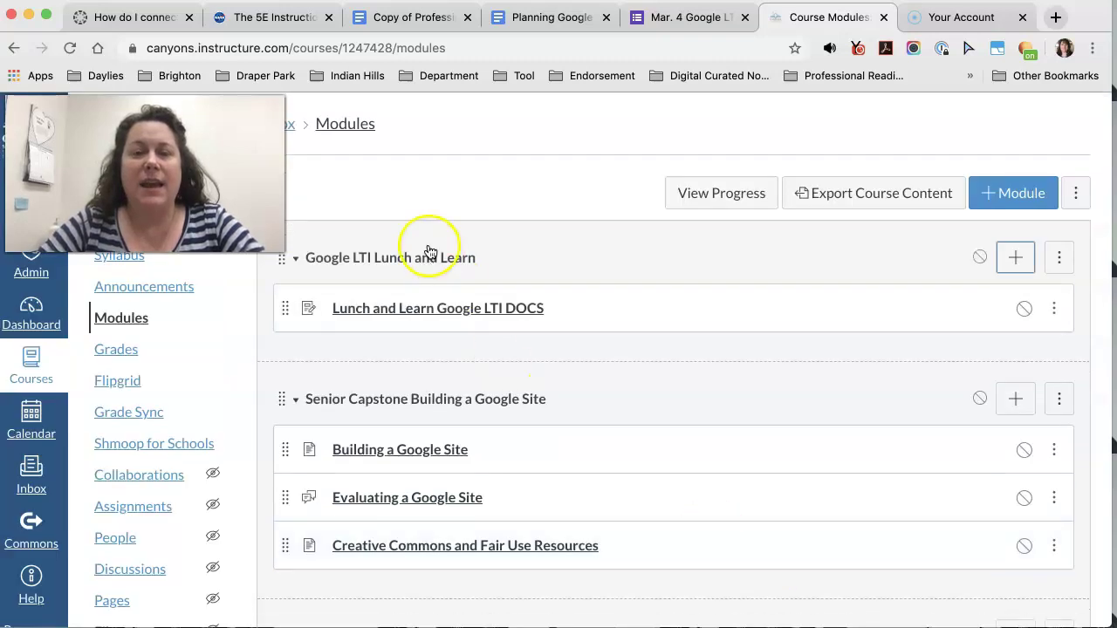
- Open the 'Lunch and Learn Google LTI DOCS' assignment in edit mode and scroll to Submission Type
{"action": "left_click", "coordinate": [442, 309]}
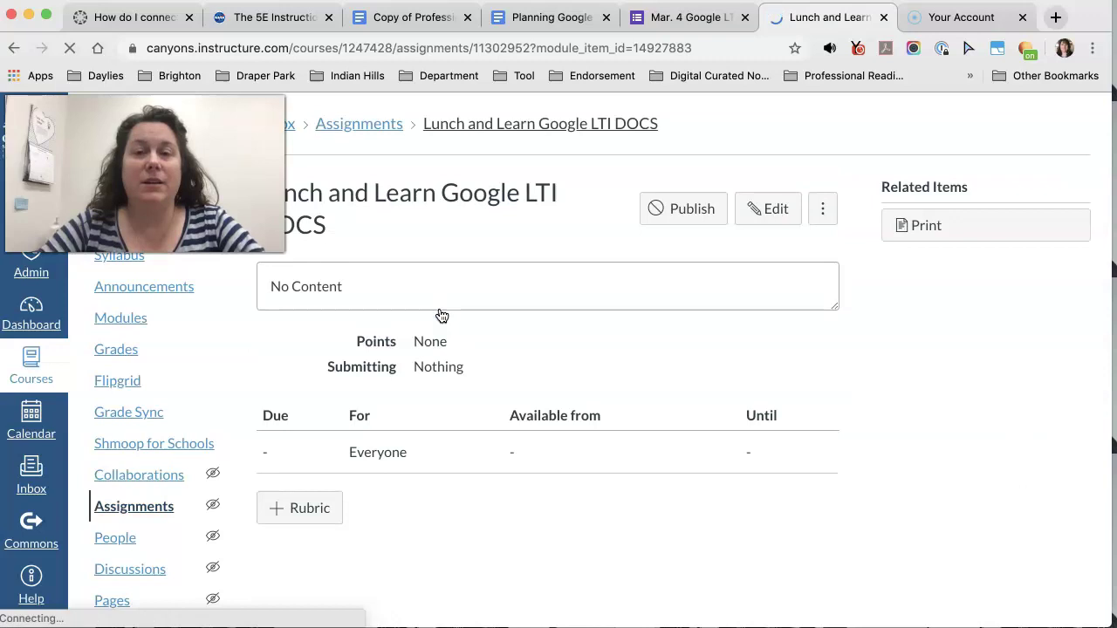
{"action": "left_click", "coordinate": [768, 214]}
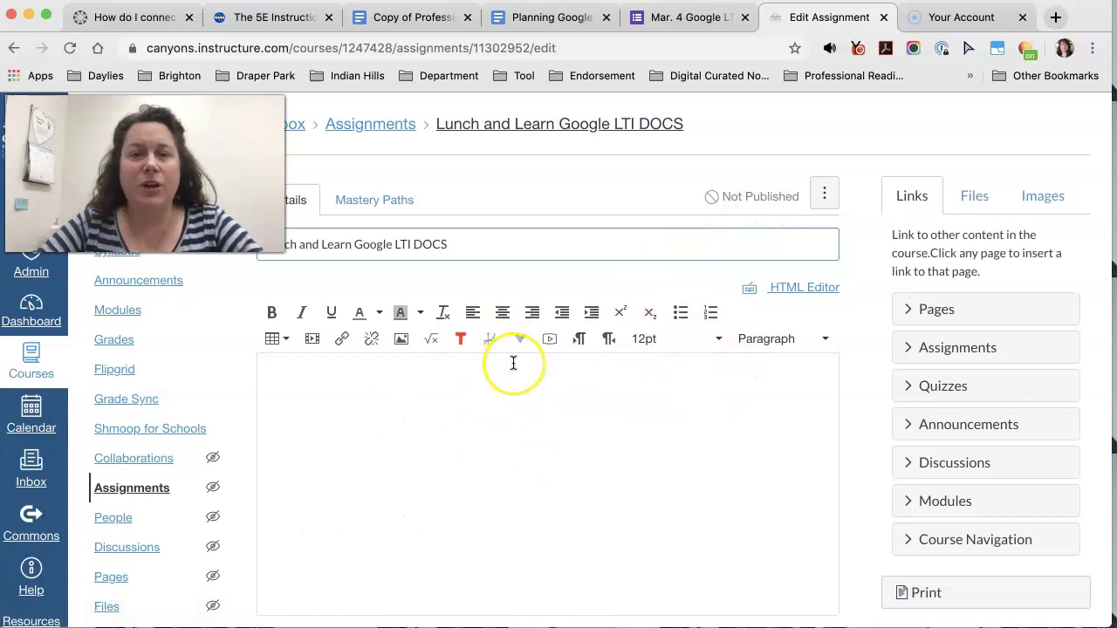
{"action": "scroll", "coordinate": [513, 362], "scroll_direction": "down", "scroll_amount": 3}
{"action": "scroll", "coordinate": [513, 363], "scroll_direction": "down", "scroll_amount": 1}
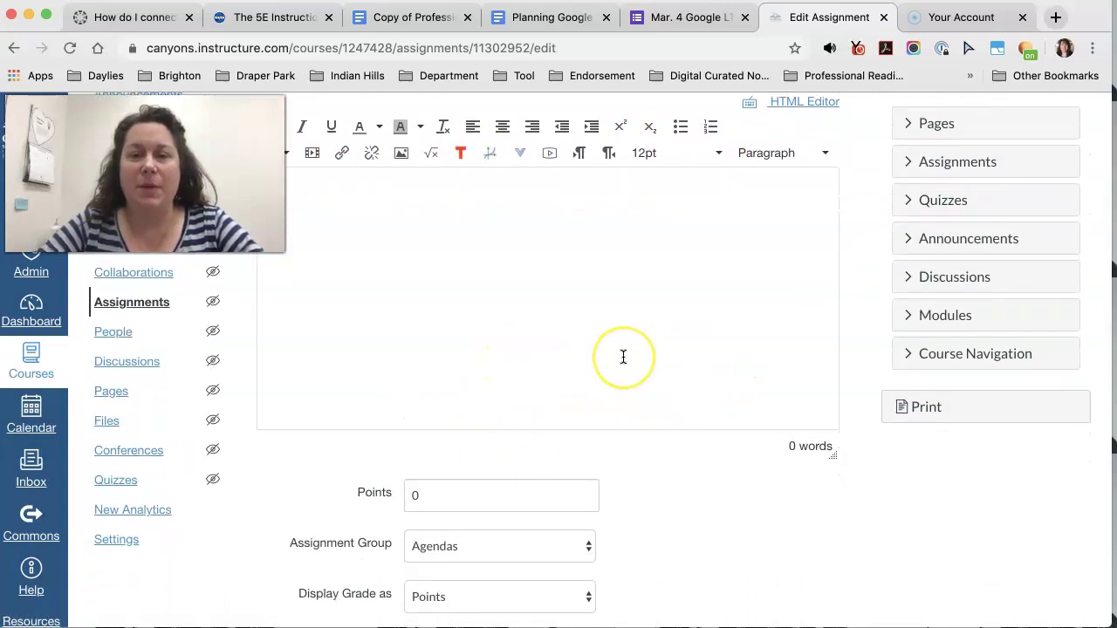
{"action": "scroll", "coordinate": [623, 357], "scroll_direction": "down", "scroll_amount": 3}
{"action": "scroll", "coordinate": [621, 356], "scroll_direction": "down", "scroll_amount": 1}
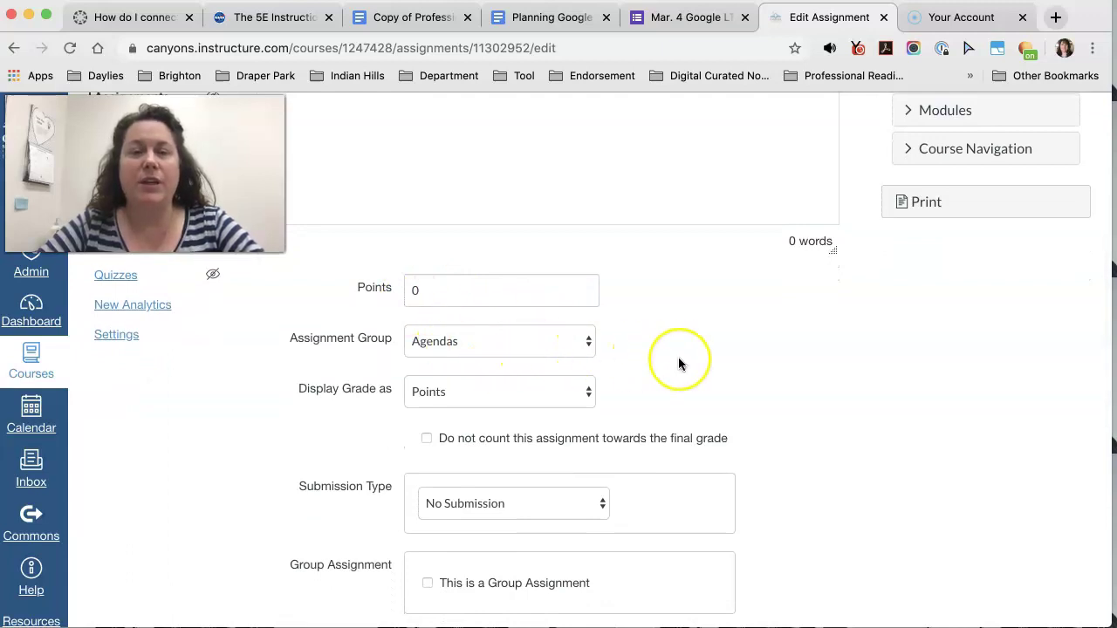
{"action": "scroll", "coordinate": [678, 359], "scroll_direction": "down", "scroll_amount": 4}
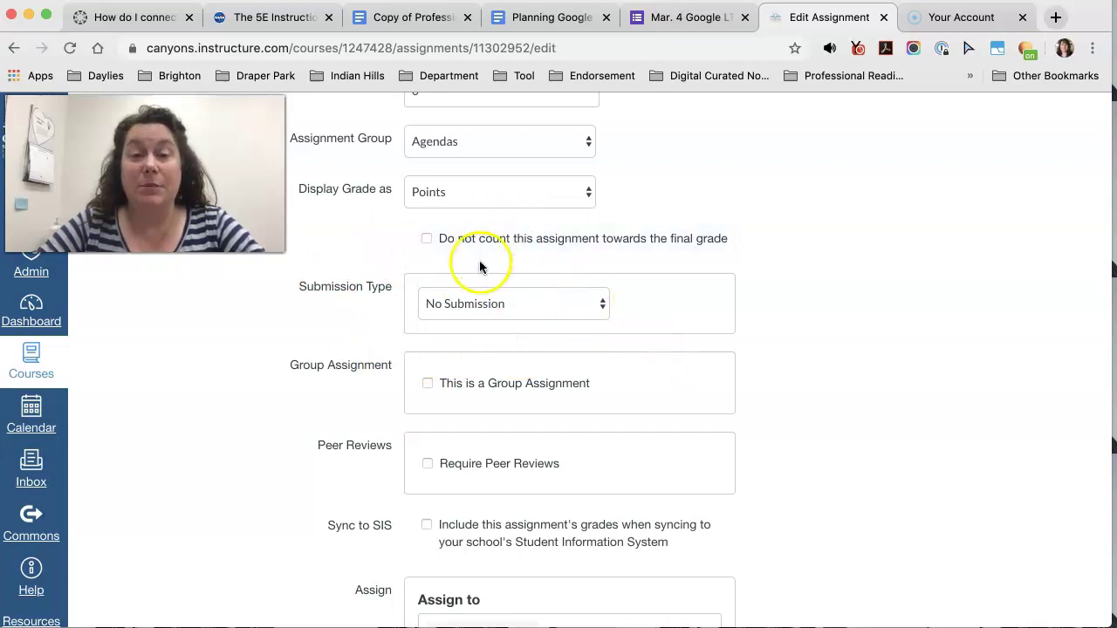
- Set Submission Type to External Tool and choose Google Docs Cloud Assignment from the tool list
{"action": "left_click", "coordinate": [601, 310]}
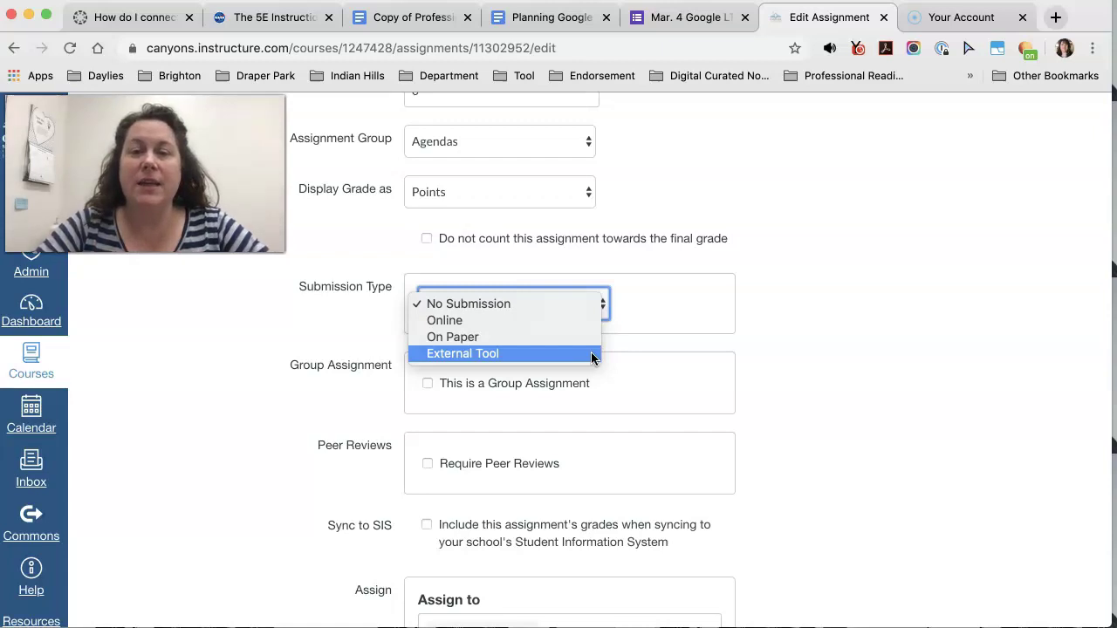
{"action": "left_click", "coordinate": [515, 354]}
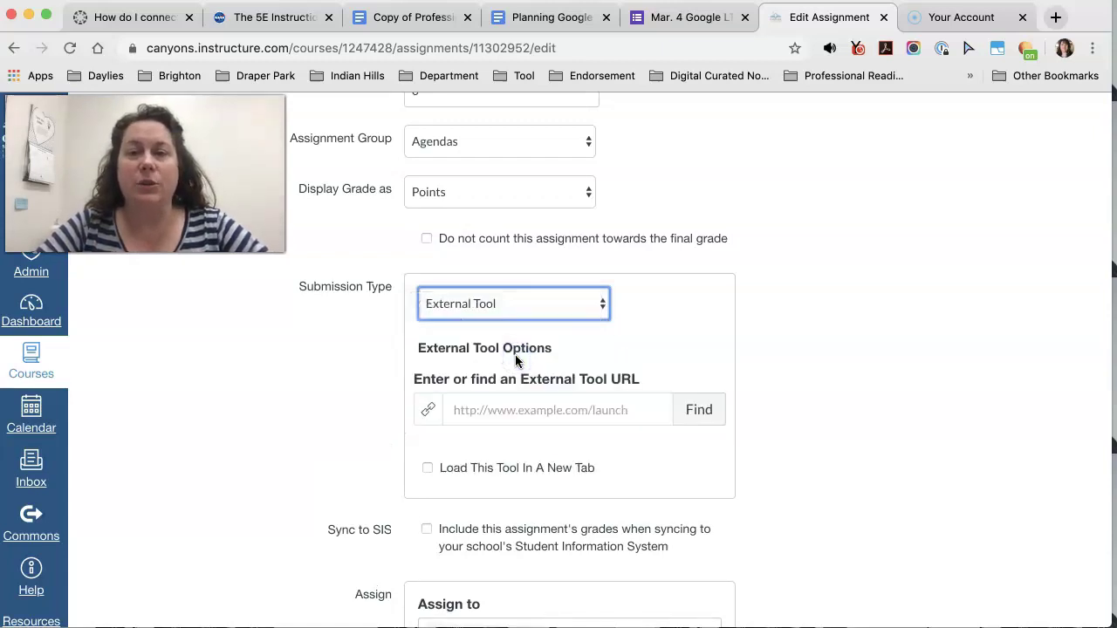
{"action": "left_click", "coordinate": [695, 414]}
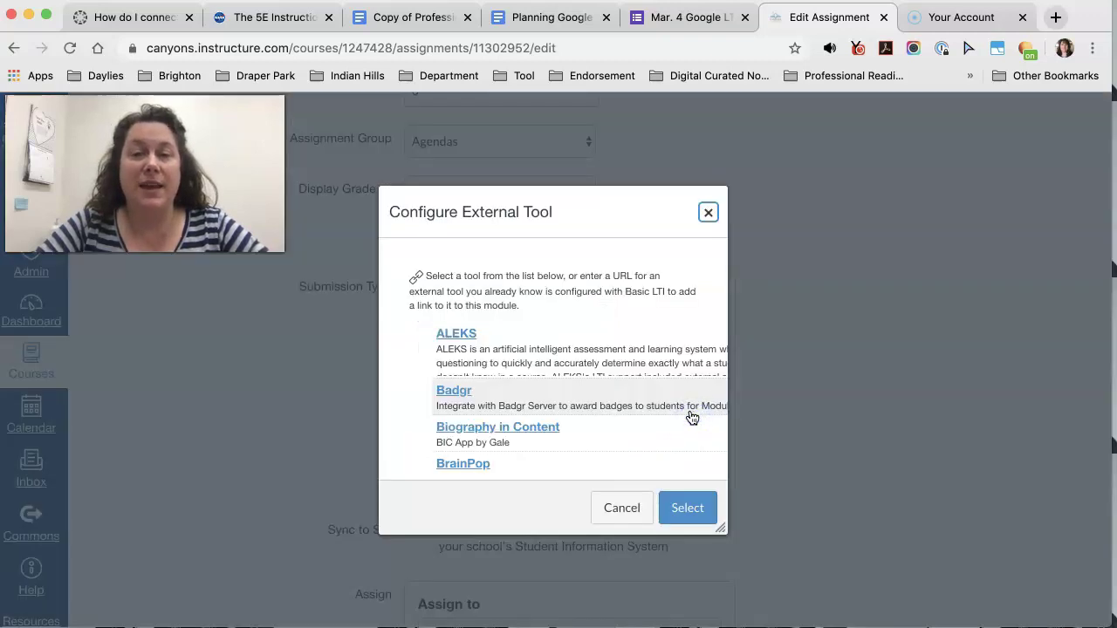
{"action": "scroll", "coordinate": [537, 369], "scroll_direction": "down", "scroll_amount": 2}
{"action": "scroll", "coordinate": [538, 369], "scroll_direction": "down", "scroll_amount": 2}
{"action": "scroll", "coordinate": [538, 368], "scroll_direction": "down", "scroll_amount": 2}
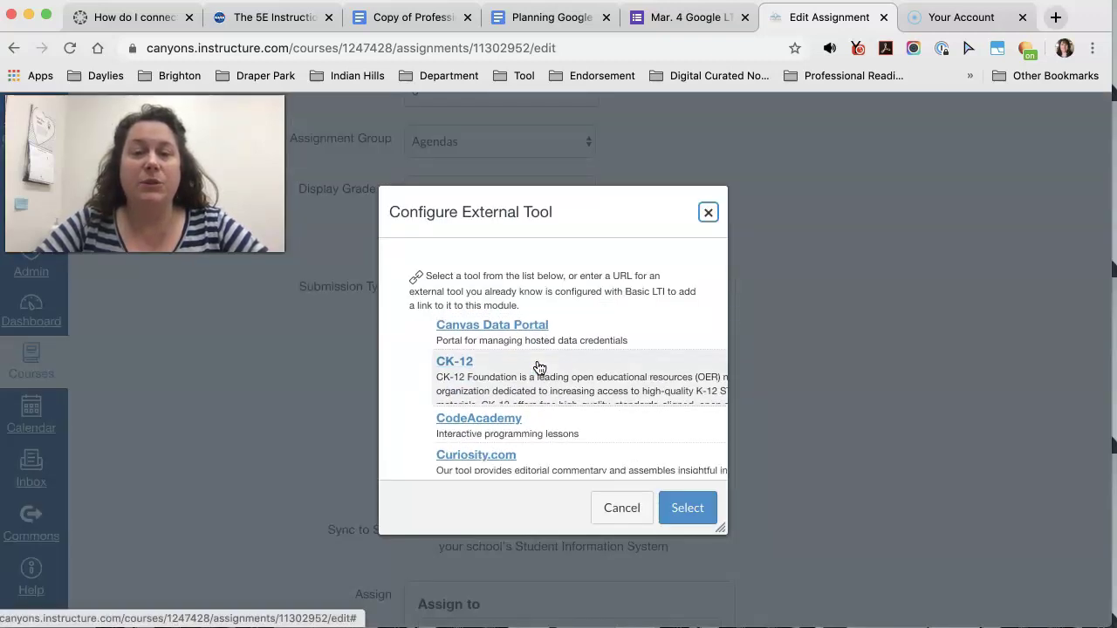
{"action": "scroll", "coordinate": [538, 368], "scroll_direction": "down", "scroll_amount": 3}
{"action": "scroll", "coordinate": [538, 368], "scroll_direction": "down", "scroll_amount": 1}
{"action": "scroll", "coordinate": [538, 368], "scroll_direction": "down", "scroll_amount": 2}
{"action": "scroll", "coordinate": [538, 368], "scroll_direction": "down", "scroll_amount": 2}
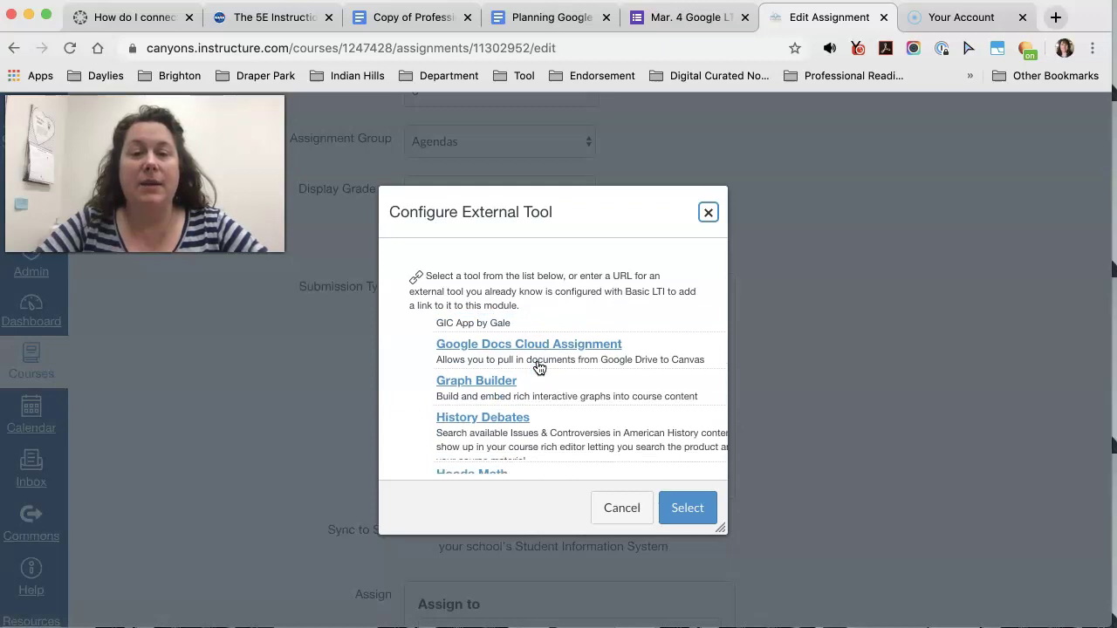
{"action": "left_click", "coordinate": [555, 346]}
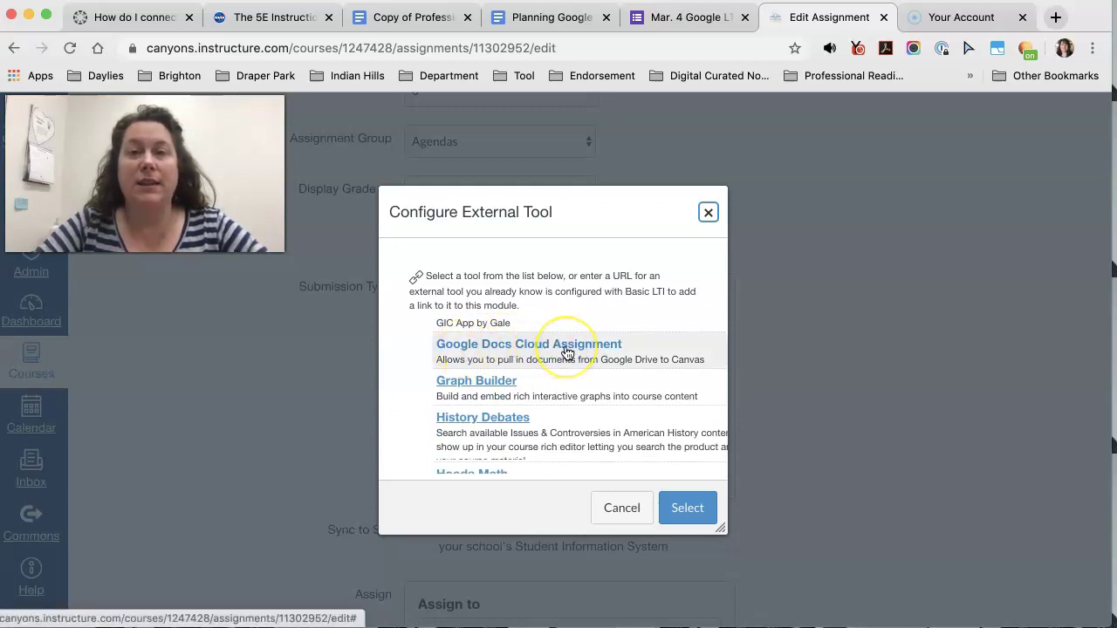
- Search Google Drive and submit the 'Helicopter Parents – Help or Hindrance' doc as the tool's resource
{"action": "left_click", "coordinate": [565, 350]}
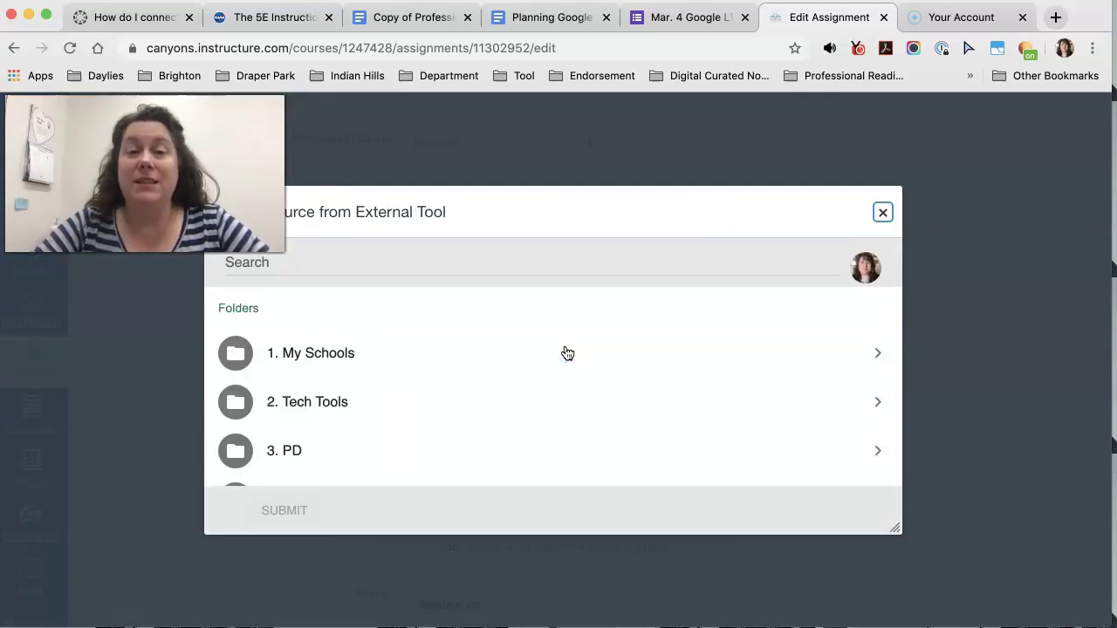
{"action": "left_click", "coordinate": [392, 270]}
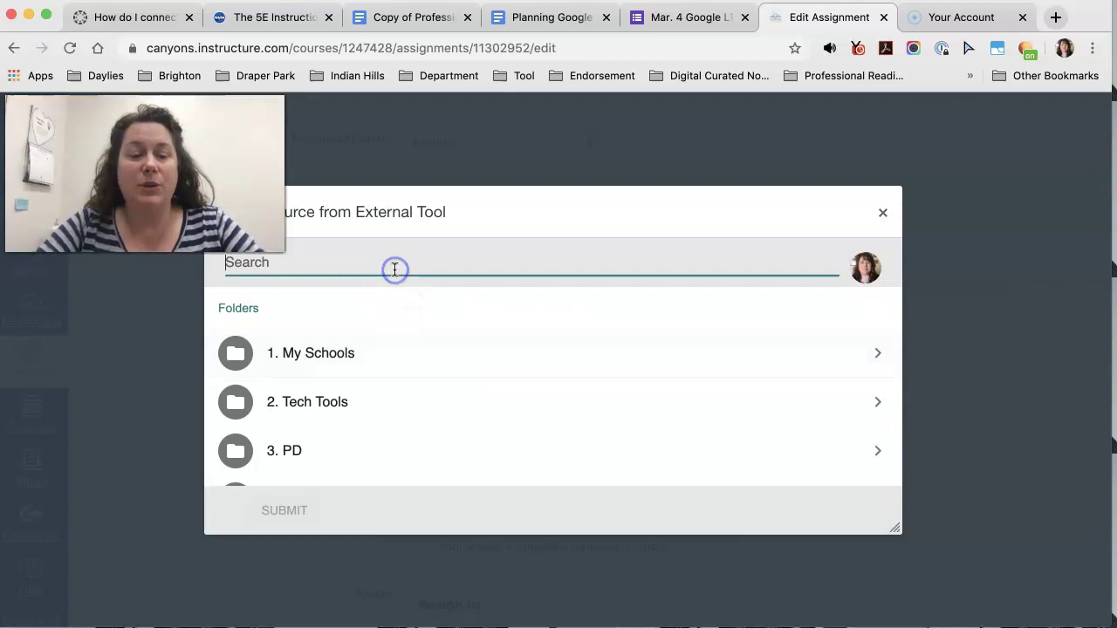
{"action": "type", "text": "C"}
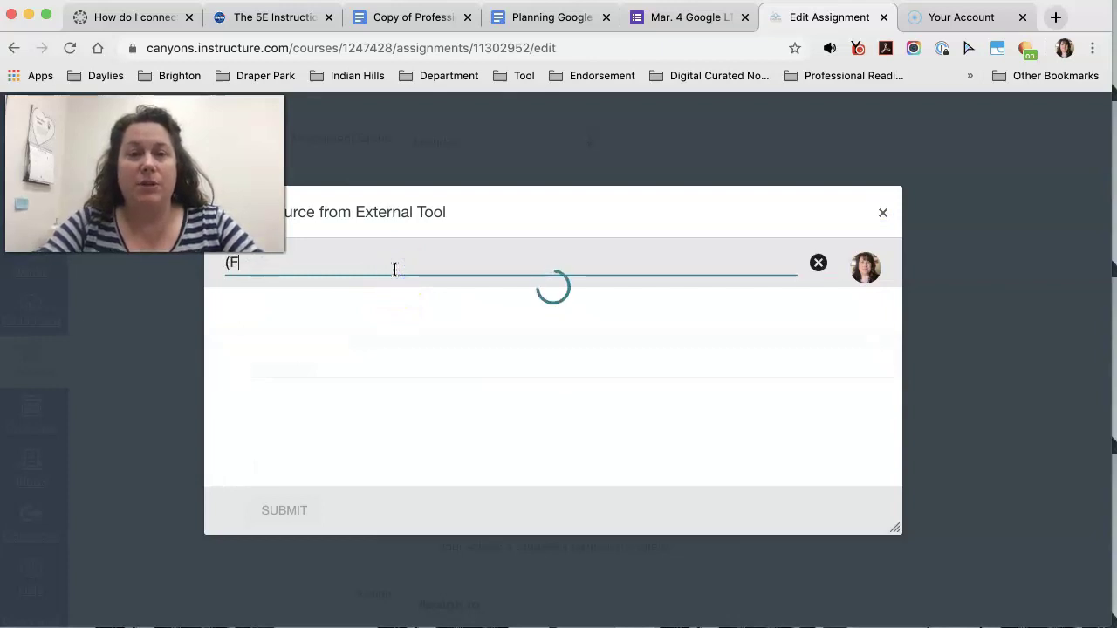
{"action": "type", "text": "or"}
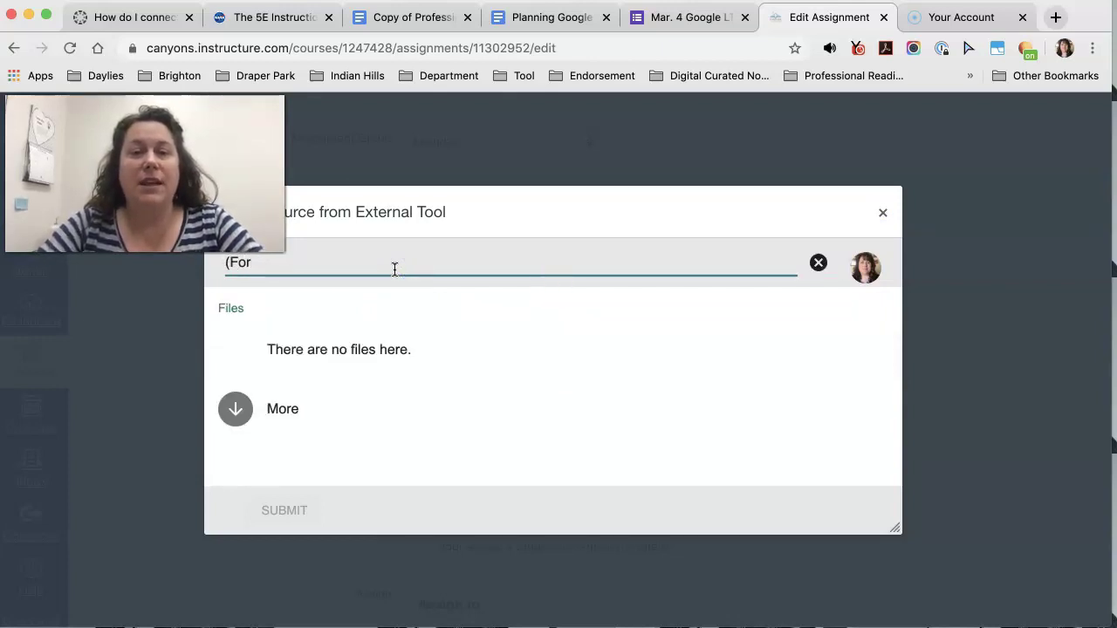
{"action": "left_click", "coordinate": [341, 388]}
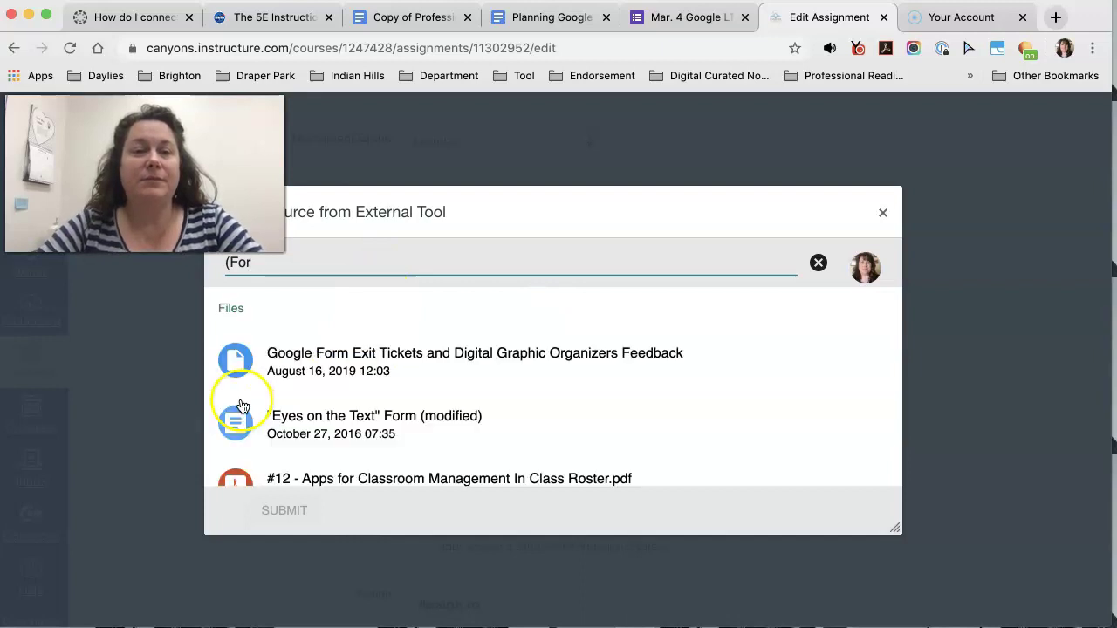
{"action": "left_click", "coordinate": [236, 408]}
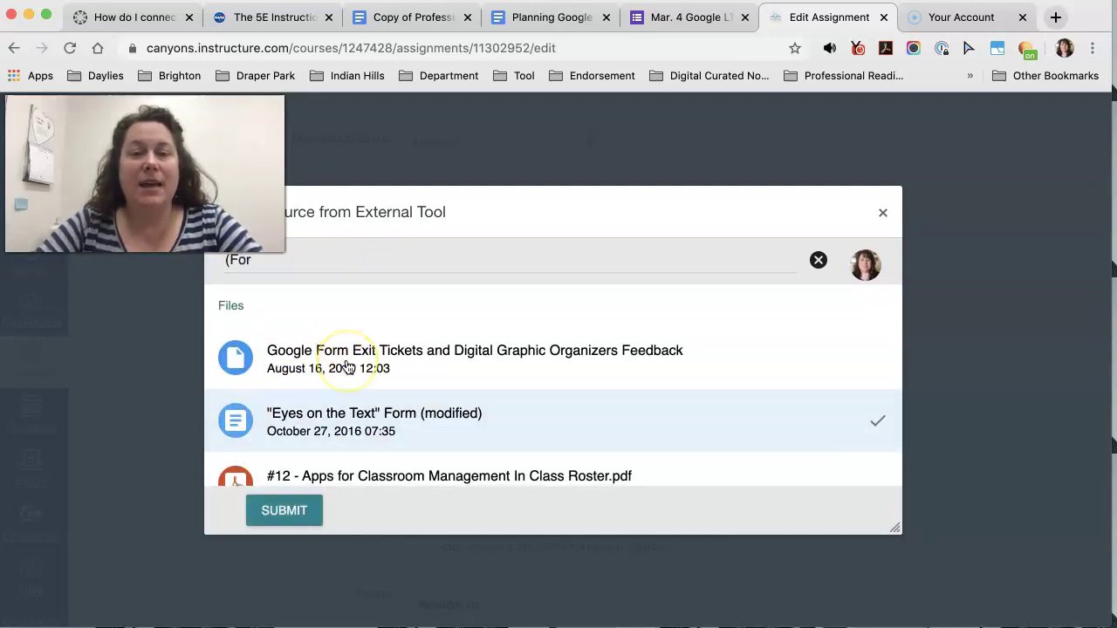
{"action": "scroll", "coordinate": [346, 366], "scroll_direction": "down", "scroll_amount": 3}
{"action": "scroll", "coordinate": [345, 367], "scroll_direction": "down", "scroll_amount": 2}
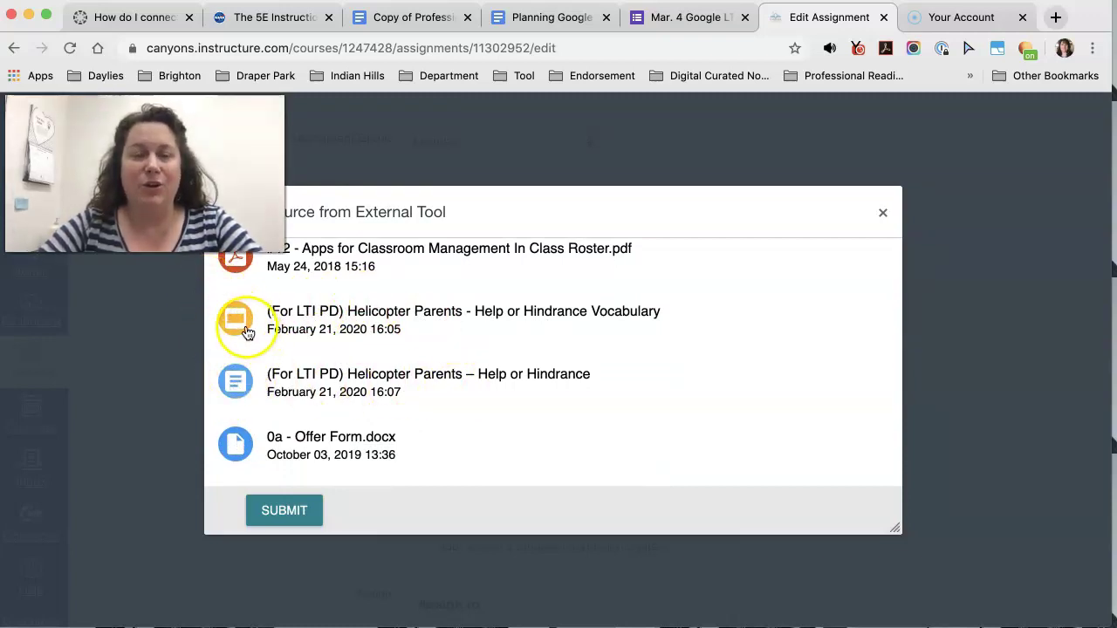
{"action": "left_click", "coordinate": [238, 384]}
{"action": "left_click", "coordinate": [291, 514]}
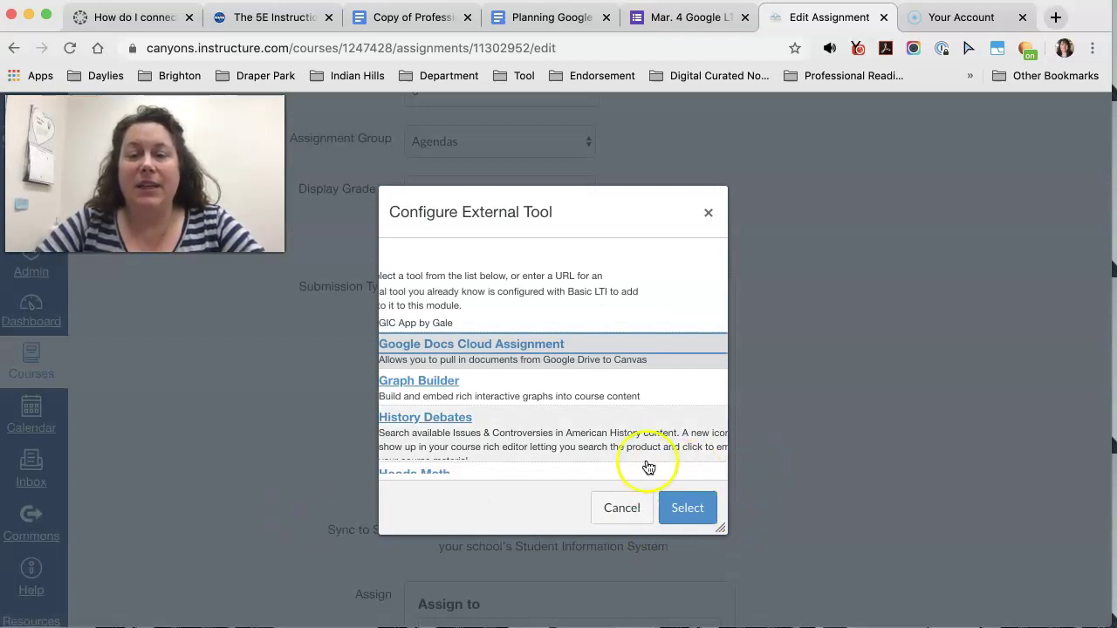
- Confirm the Google Drive tool link and Save & Publish the DOCS assignment
{"action": "left_click", "coordinate": [697, 511]}
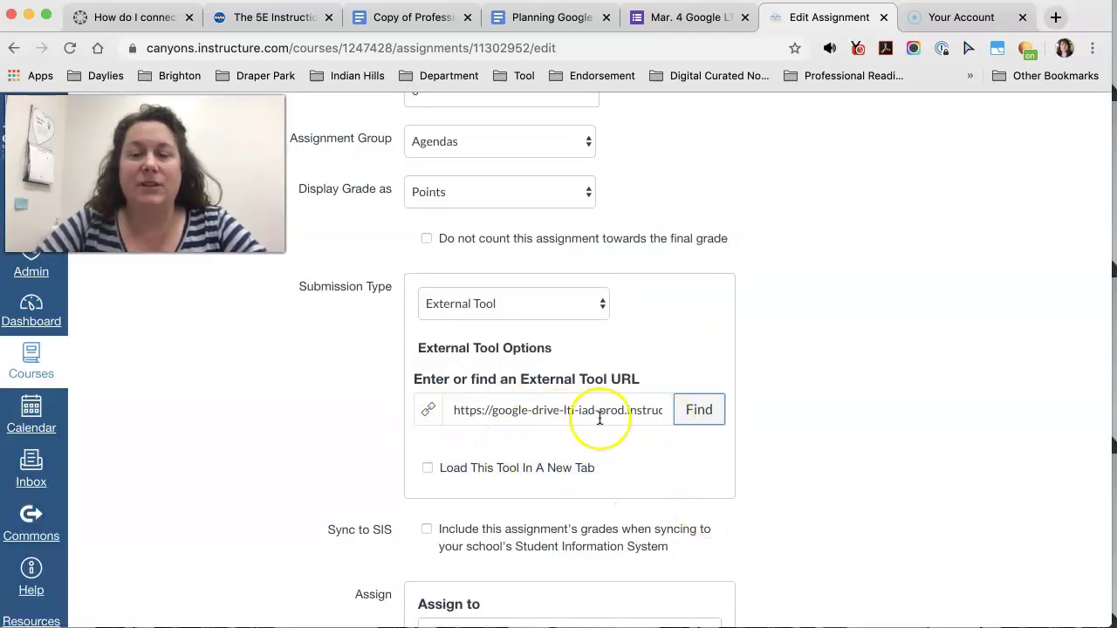
{"action": "scroll", "coordinate": [804, 407], "scroll_direction": "down", "scroll_amount": 1}
{"action": "scroll", "coordinate": [803, 408], "scroll_direction": "down", "scroll_amount": 3}
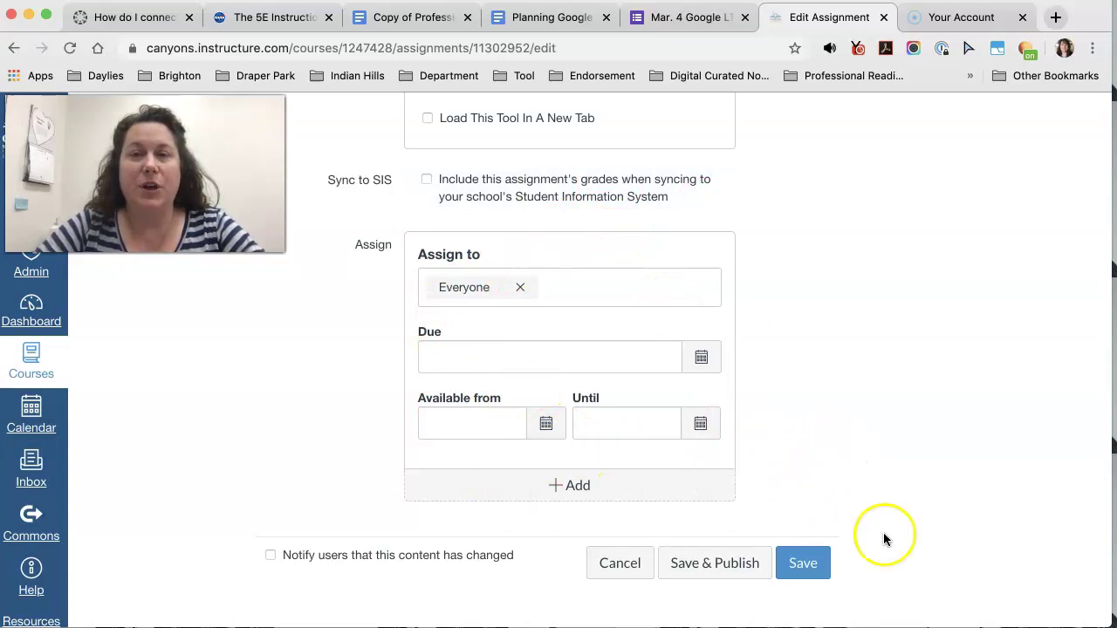
{"action": "left_click", "coordinate": [720, 561]}
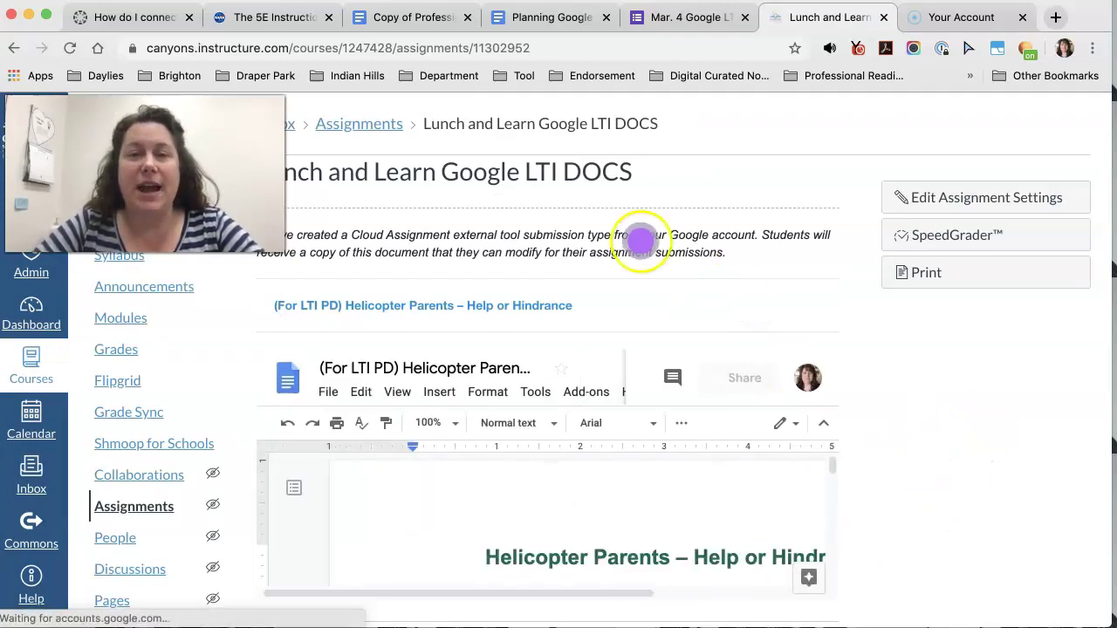
{"action": "left_click", "coordinate": [373, 305]}
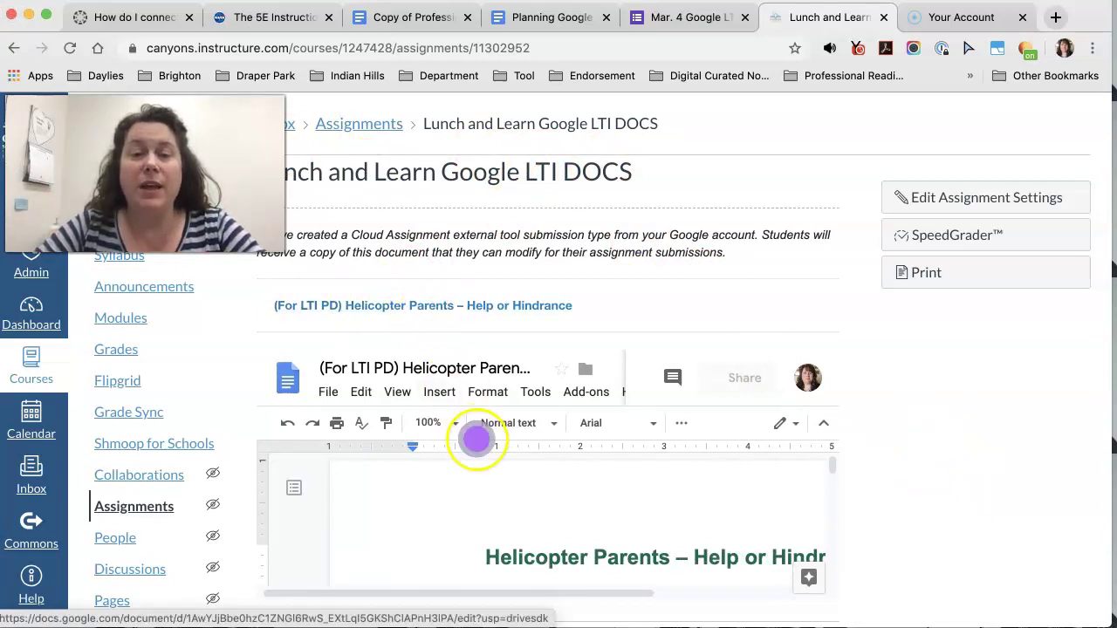
{"action": "scroll", "coordinate": [479, 488], "scroll_direction": "down", "scroll_amount": 2}
{"action": "scroll", "coordinate": [478, 487], "scroll_direction": "down", "scroll_amount": 2}
{"action": "scroll", "coordinate": [478, 487], "scroll_direction": "down", "scroll_amount": 2}
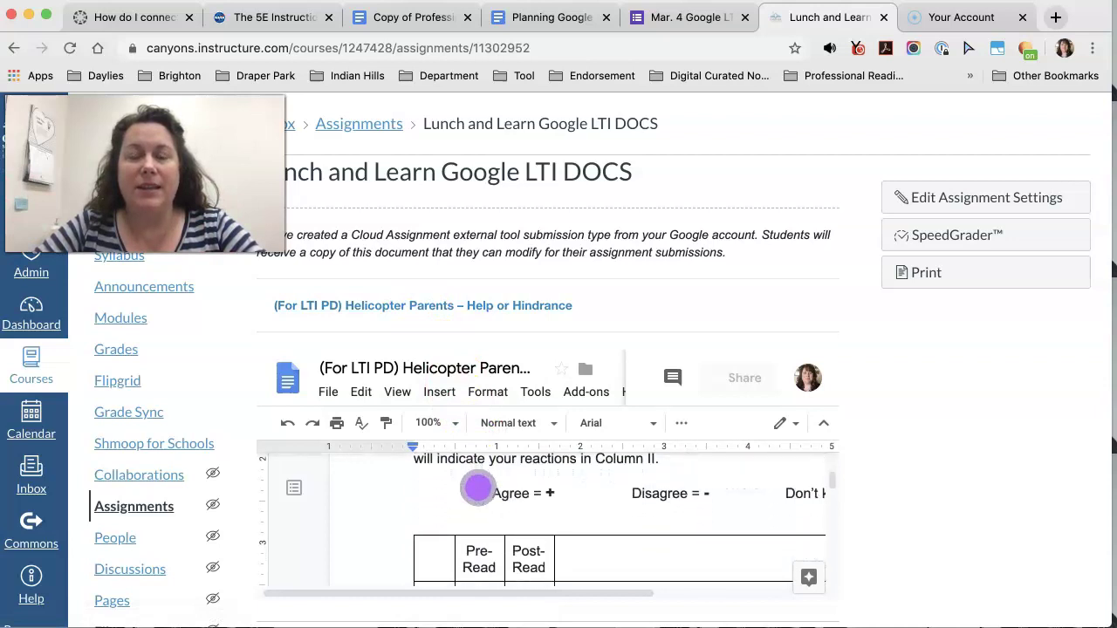
{"action": "scroll", "coordinate": [478, 488], "scroll_direction": "down", "scroll_amount": 3}
{"action": "scroll", "coordinate": [478, 488], "scroll_direction": "down", "scroll_amount": 3}
{"action": "scroll", "coordinate": [478, 488], "scroll_direction": "down", "scroll_amount": 3}
{"action": "scroll", "coordinate": [478, 488], "scroll_direction": "down", "scroll_amount": 3}
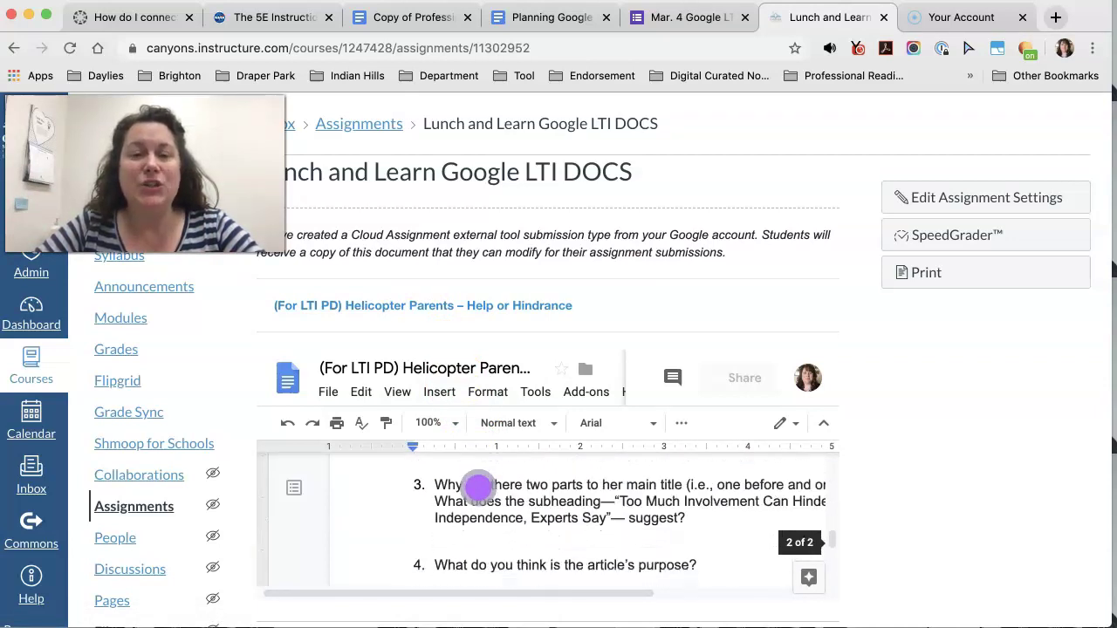
{"action": "scroll", "coordinate": [478, 487], "scroll_direction": "down", "scroll_amount": 3}
{"action": "scroll", "coordinate": [478, 488], "scroll_direction": "up", "scroll_amount": 3}
{"action": "scroll", "coordinate": [478, 487], "scroll_direction": "up", "scroll_amount": 3}
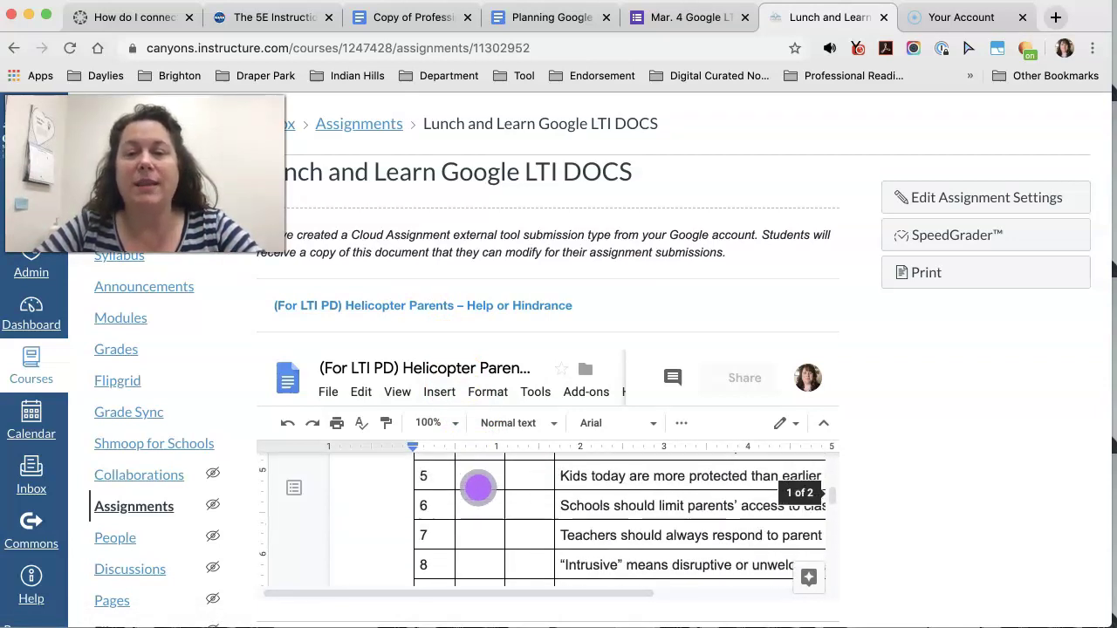
{"action": "scroll", "coordinate": [478, 487], "scroll_direction": "up", "scroll_amount": 3}
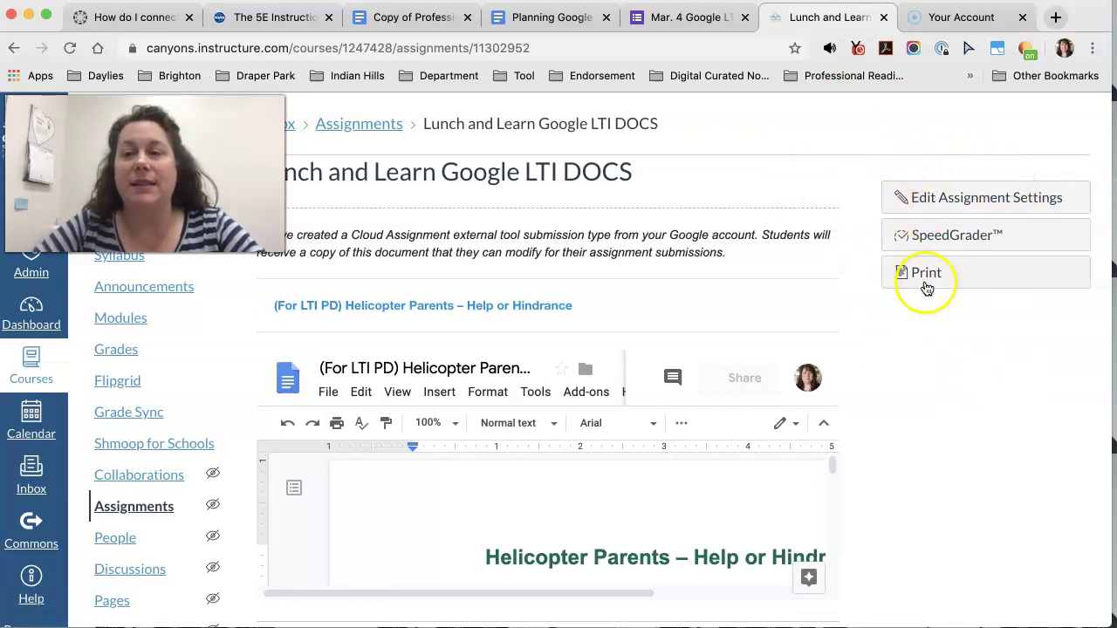
{"action": "left_click", "coordinate": [939, 233]}
{"action": "left_click_drag", "start_coordinate": [940, 234], "coordinate": [1035, 231]}
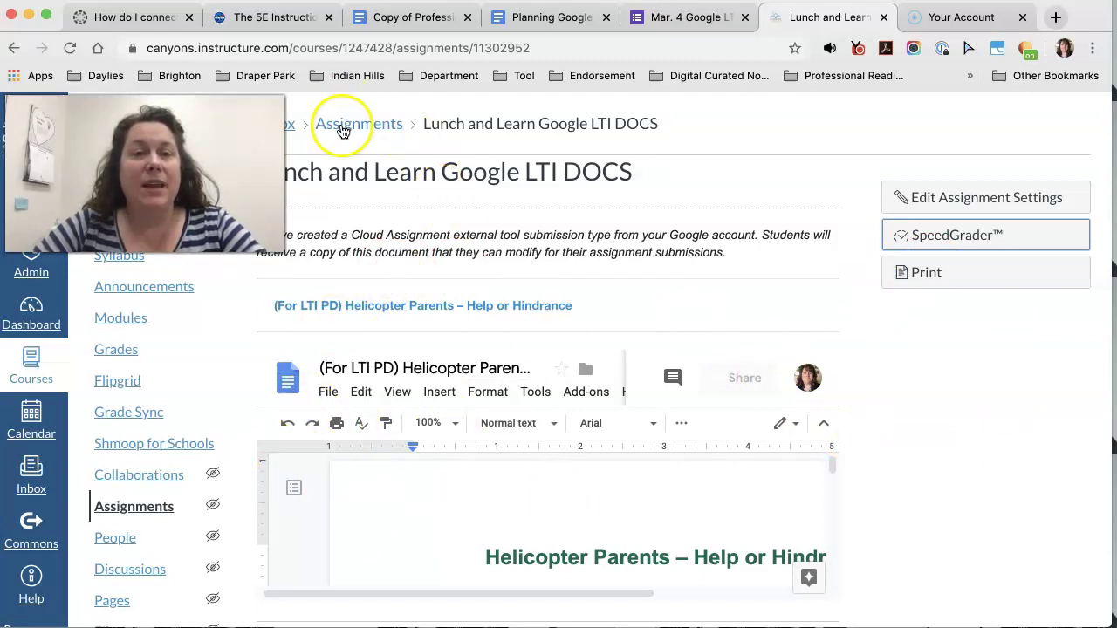
- From Modules, add a new assignment 'Lunch and Learn Google LTI Slides' to the Google LTI Lunch and Learn module
{"action": "left_click", "coordinate": [129, 328]}
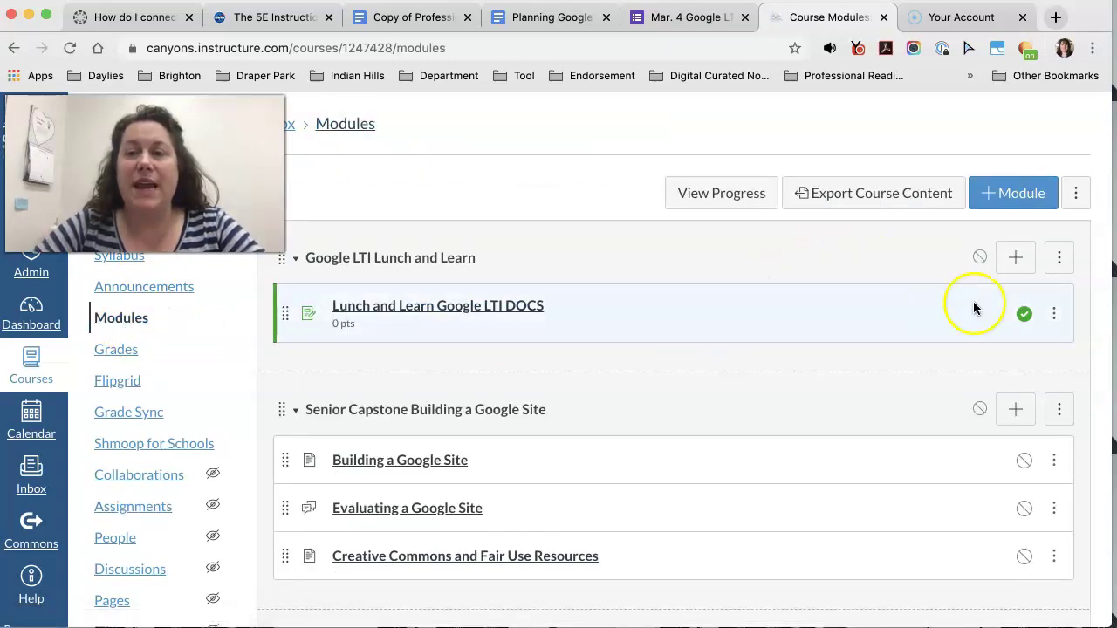
{"action": "left_click", "coordinate": [1014, 258]}
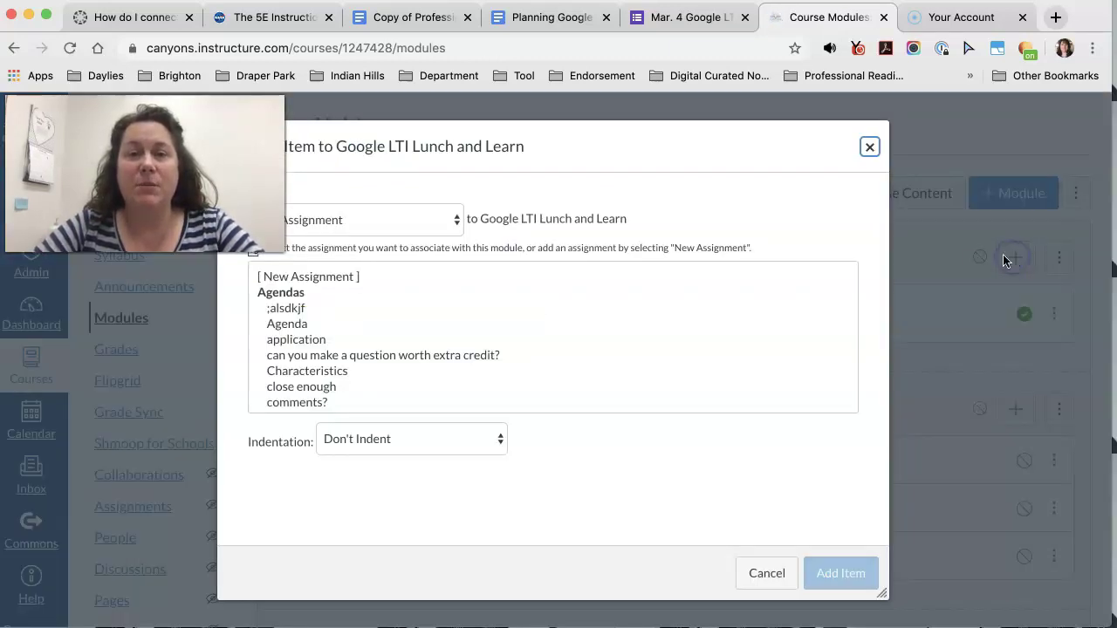
{"action": "left_click", "coordinate": [321, 277]}
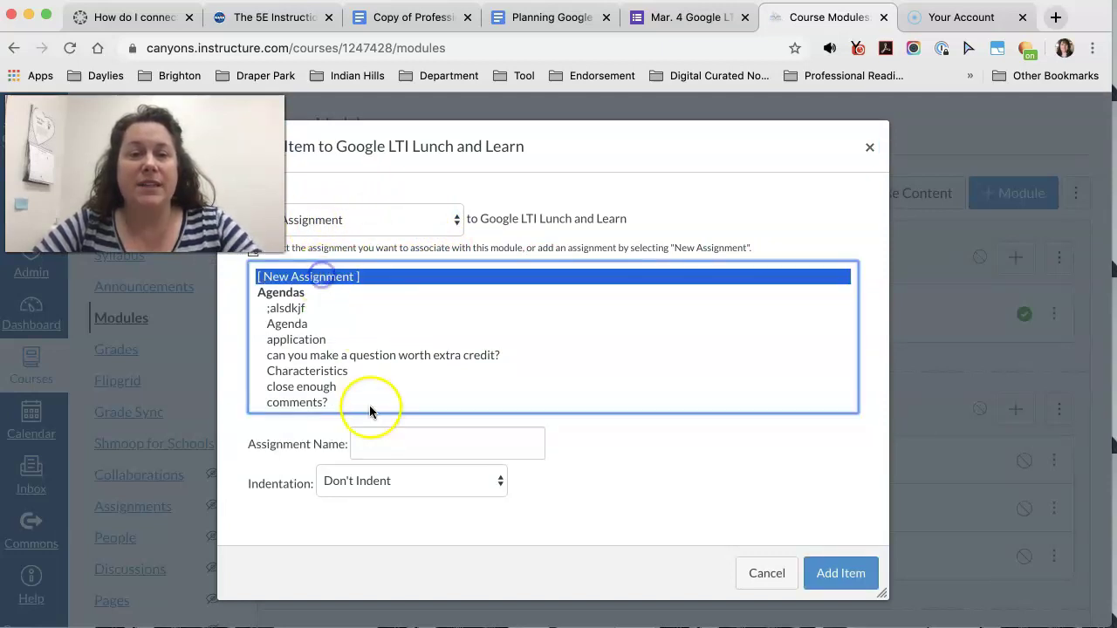
{"action": "left_click", "coordinate": [379, 441]}
{"action": "type", "text": "Google LTI Sli"}
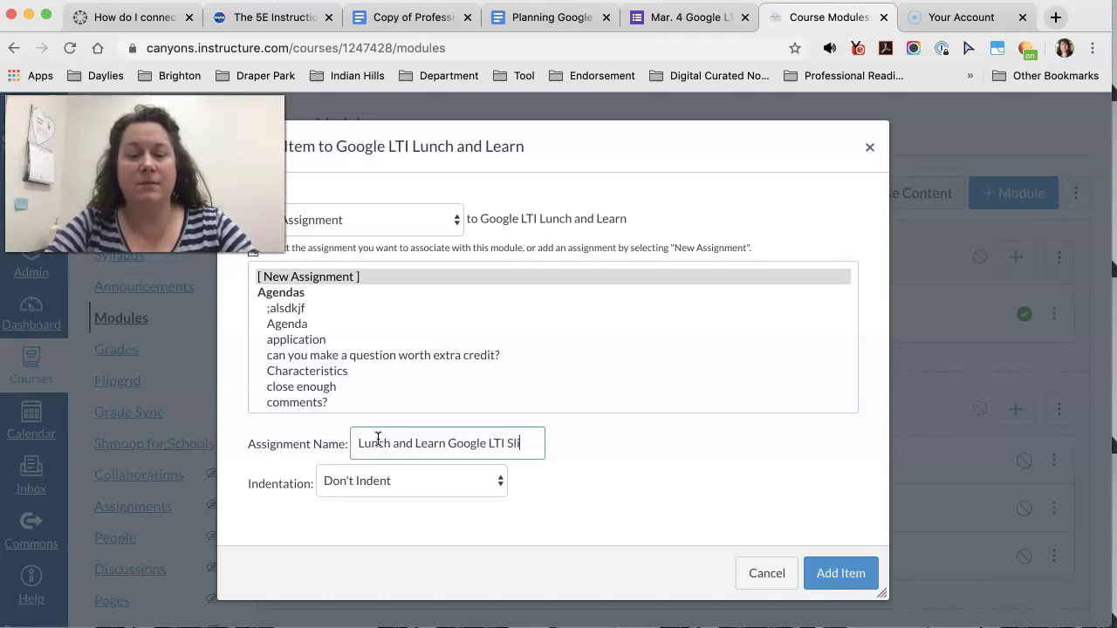
{"action": "type", "text": "des"}
{"action": "left_click", "coordinate": [850, 576]}
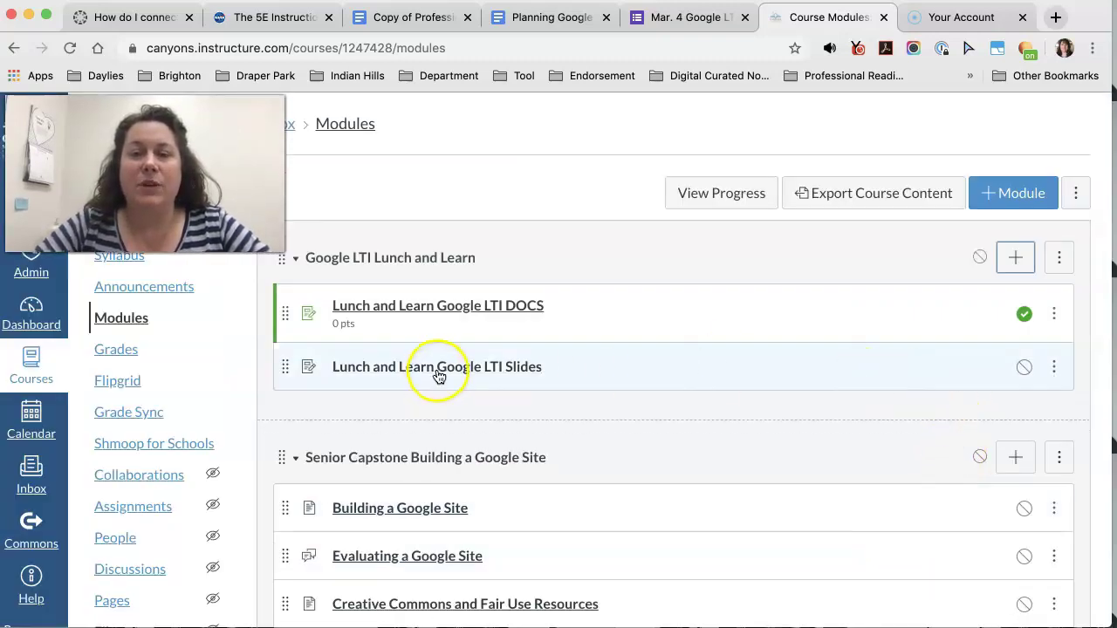
- Edit the Slides assignment, set Submission Type to External Tool, and bring up the tool finder
{"action": "left_click", "coordinate": [438, 372]}
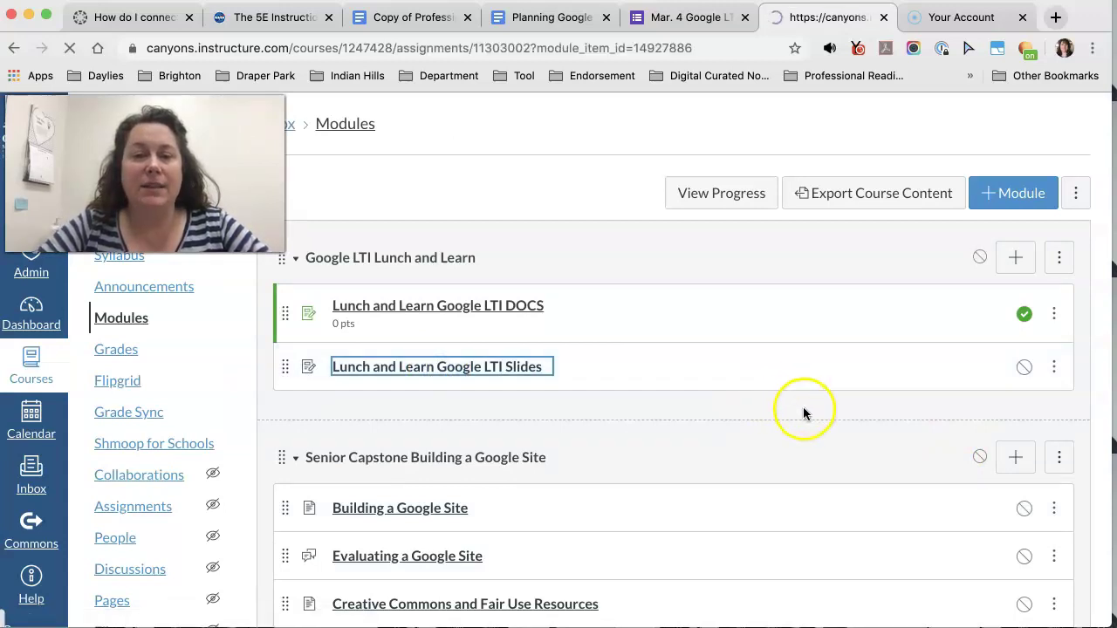
{"action": "left_click", "coordinate": [769, 209]}
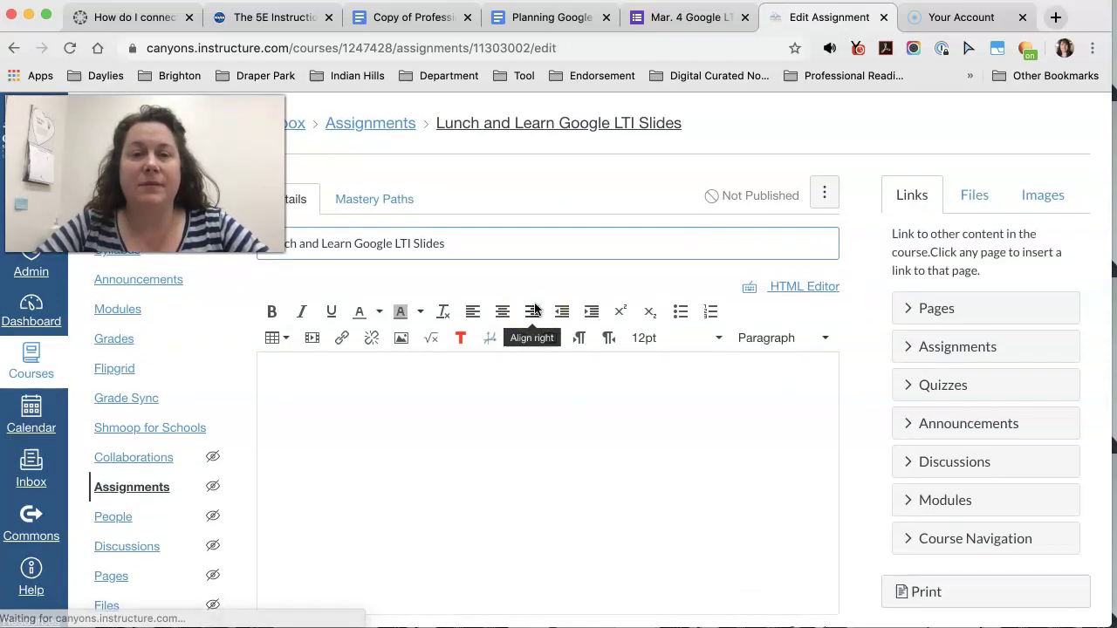
{"action": "scroll", "coordinate": [534, 307], "scroll_direction": "down", "scroll_amount": 3}
{"action": "scroll", "coordinate": [533, 307], "scroll_direction": "down", "scroll_amount": 3}
{"action": "scroll", "coordinate": [534, 307], "scroll_direction": "down", "scroll_amount": 1}
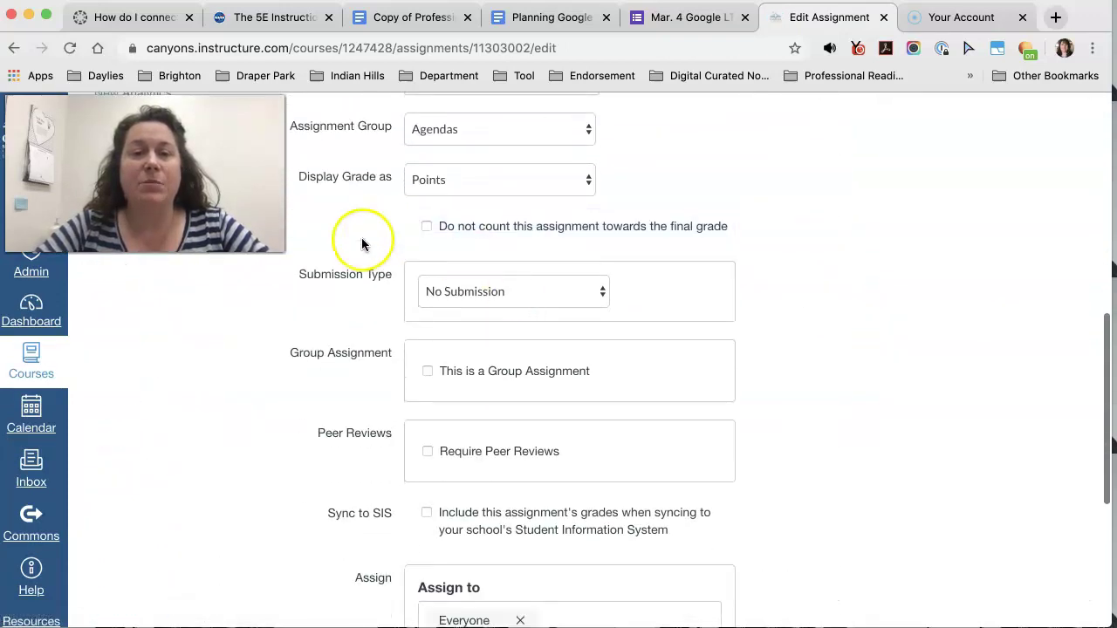
{"action": "left_click", "coordinate": [507, 293]}
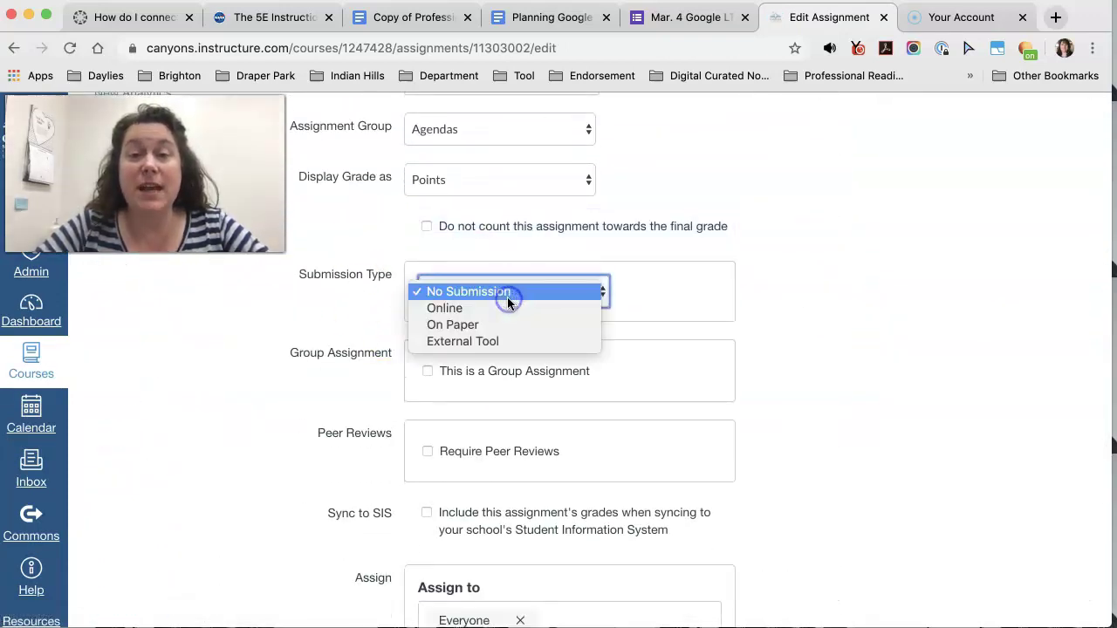
{"action": "left_click", "coordinate": [506, 342]}
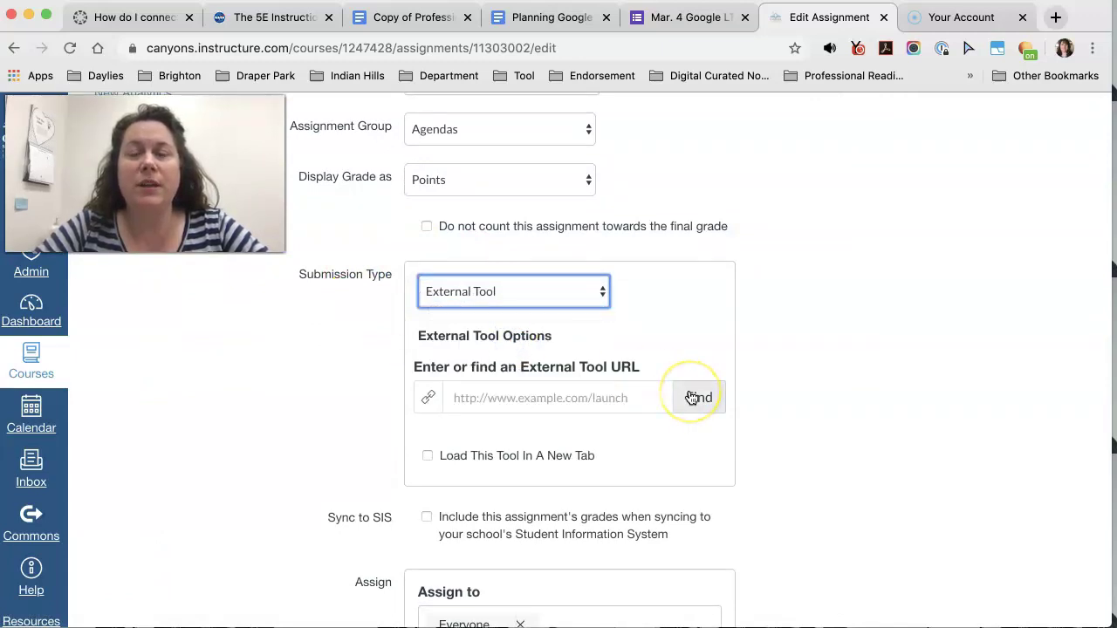
{"action": "left_click", "coordinate": [692, 397]}
- Pick Google Docs Cloud Assignment from the external tool list
{"action": "scroll", "coordinate": [538, 393], "scroll_direction": "down", "scroll_amount": 5}
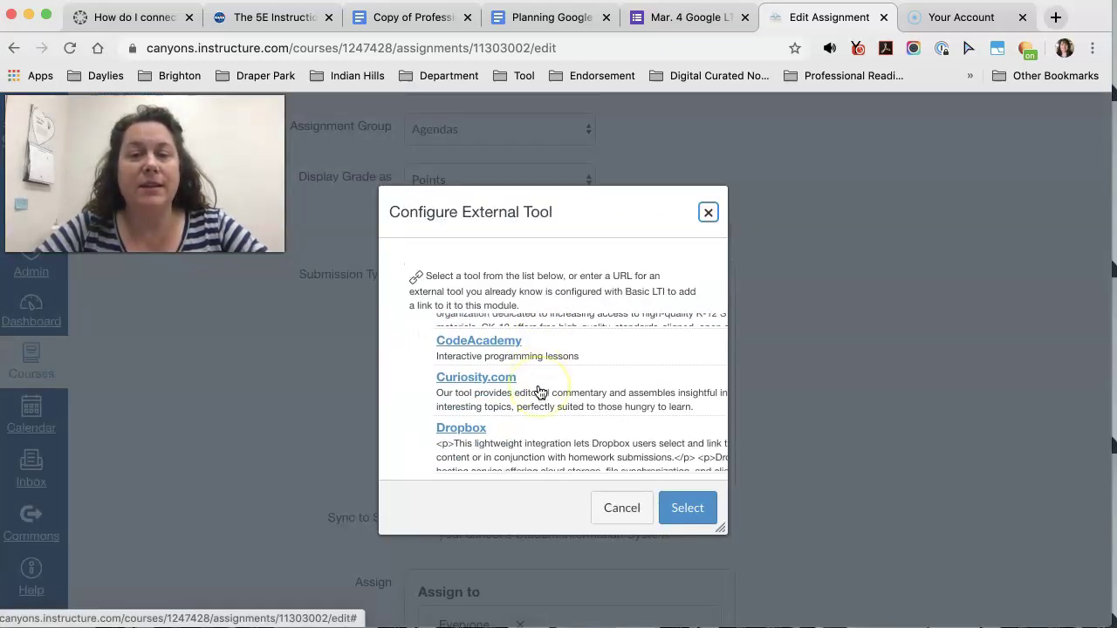
{"action": "scroll", "coordinate": [538, 393], "scroll_direction": "down", "scroll_amount": 5}
{"action": "scroll", "coordinate": [539, 391], "scroll_direction": "down", "scroll_amount": 5}
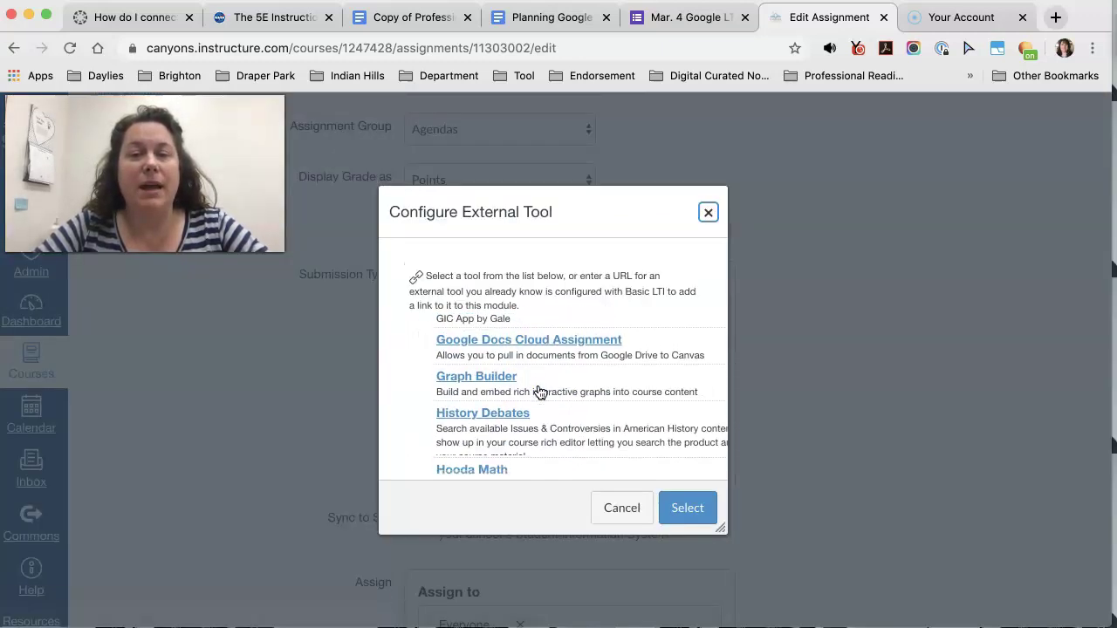
{"action": "left_click", "coordinate": [549, 343]}
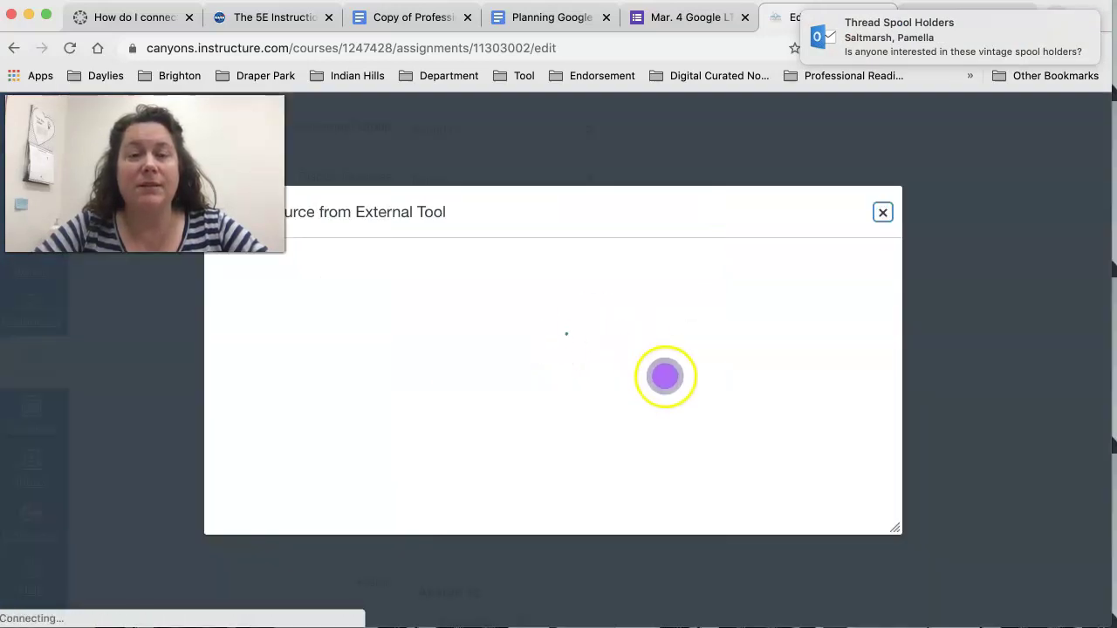
- Search Drive and submit the Helicopter Parents – Help or Hindrance Vocabulary slides
{"action": "left_click", "coordinate": [441, 264]}
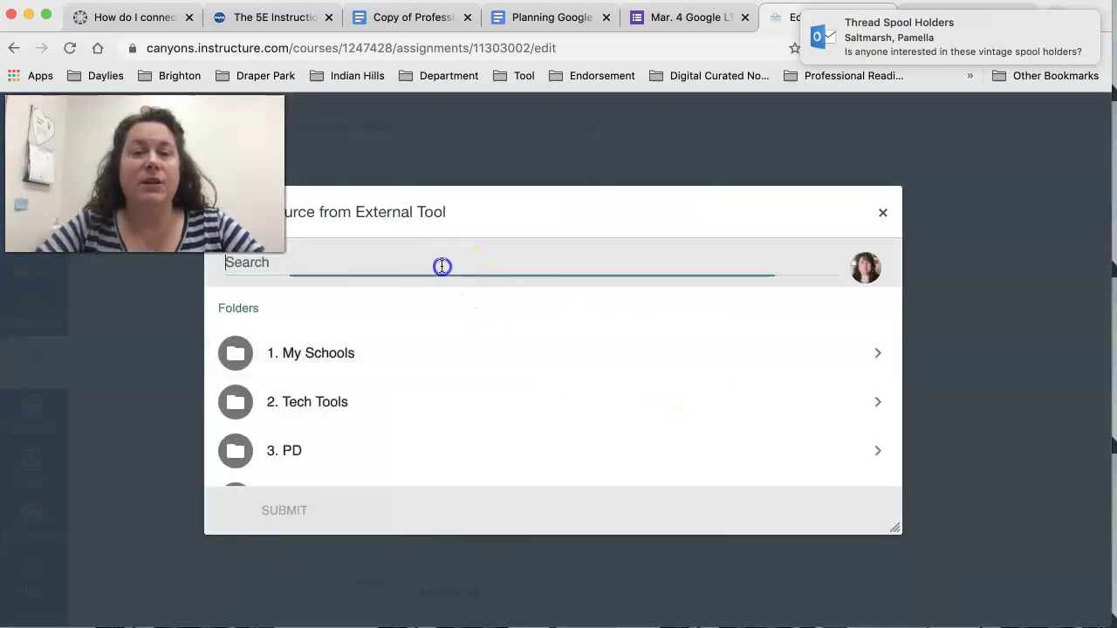
{"action": "type", "text": "(For"}
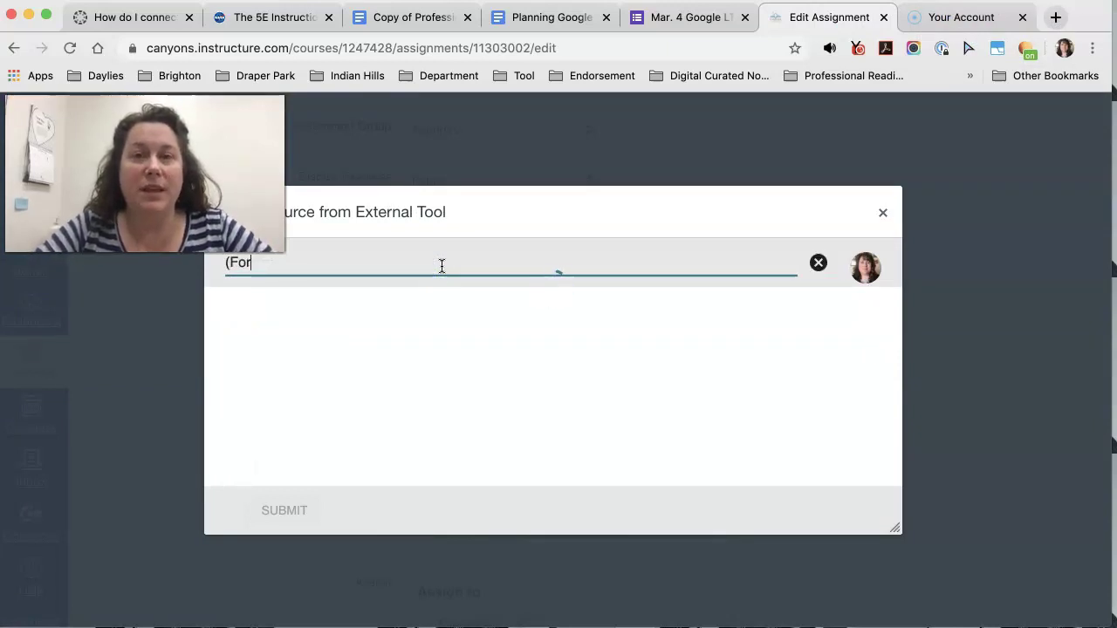
{"action": "left_click", "coordinate": [464, 392]}
{"action": "scroll", "coordinate": [369, 380], "scroll_direction": "down", "scroll_amount": 5}
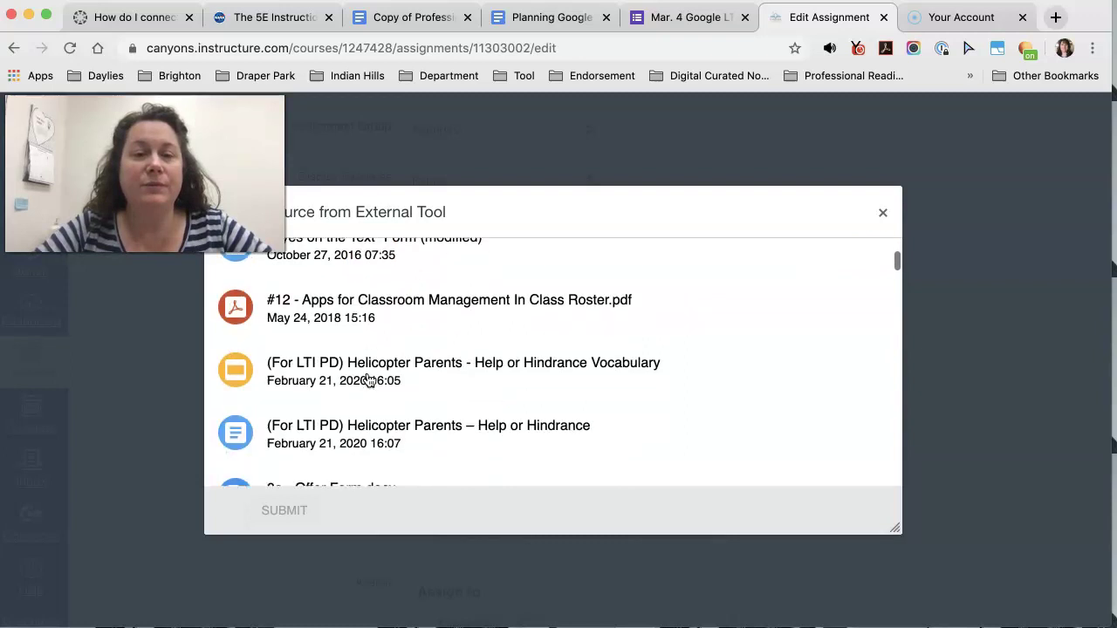
{"action": "left_click", "coordinate": [349, 266]}
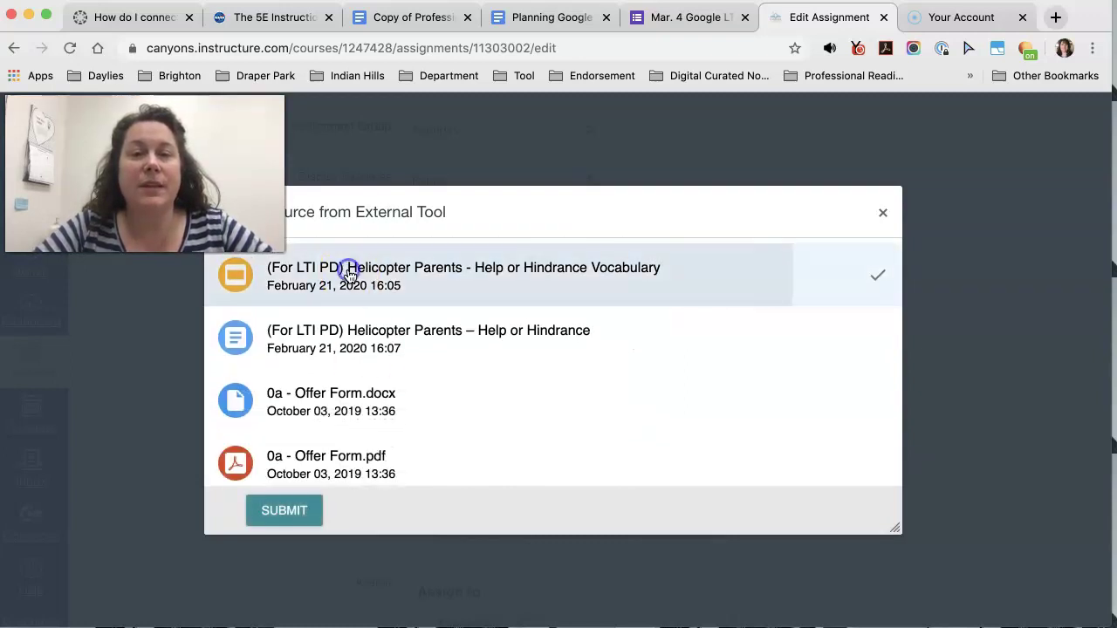
{"action": "left_click", "coordinate": [305, 499]}
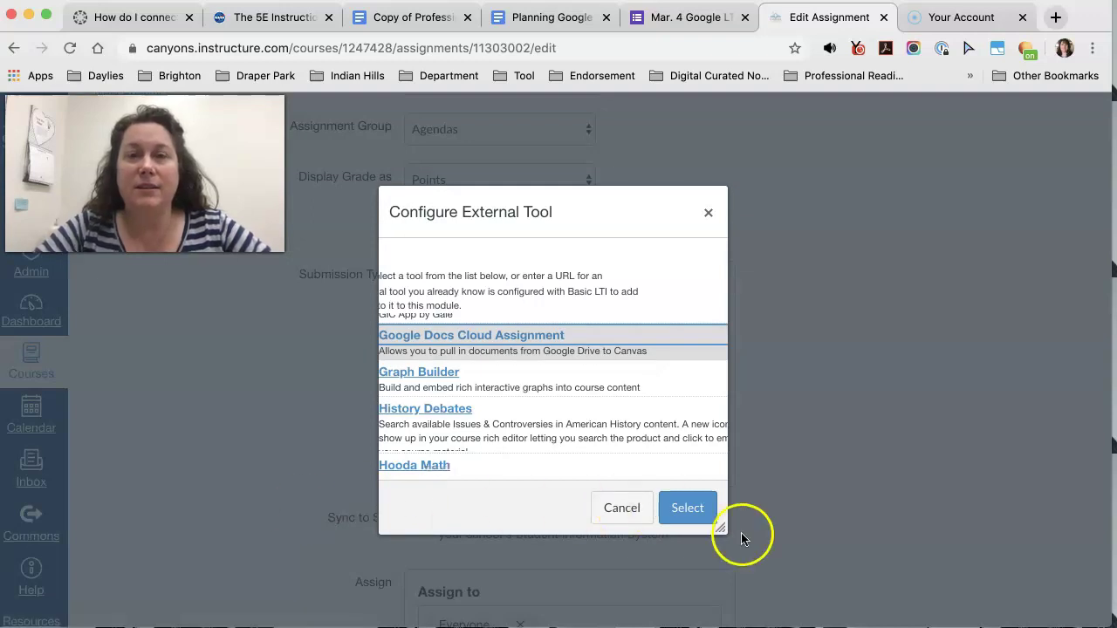
- Confirm the Google Docs Cloud Assignment link and Save & Publish the Slides assignment
{"action": "left_click", "coordinate": [695, 512]}
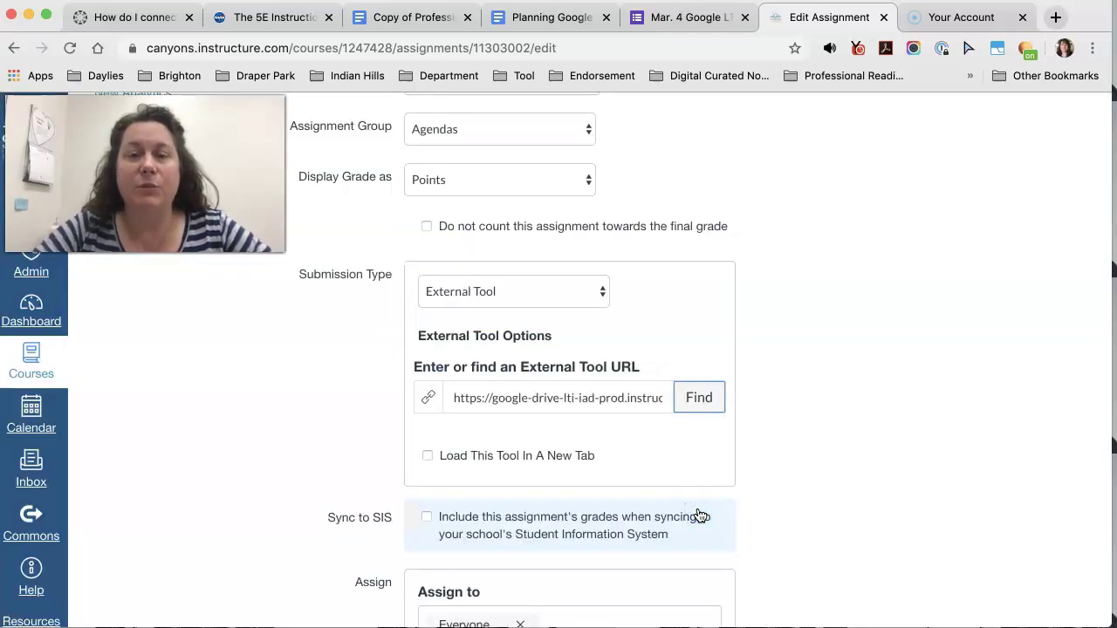
{"action": "scroll", "coordinate": [852, 424], "scroll_direction": "down", "scroll_amount": 5}
{"action": "left_click", "coordinate": [712, 562]}
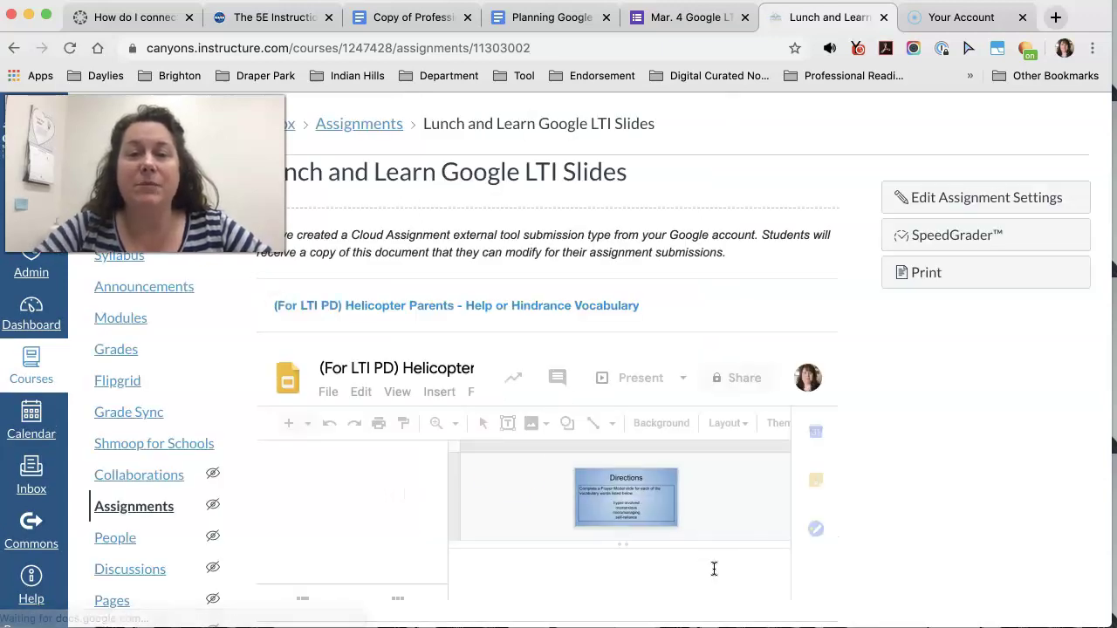
- Advance the embedded Helicopter Parents vocabulary presentation to its second slide
{"action": "key", "text": "Down"}
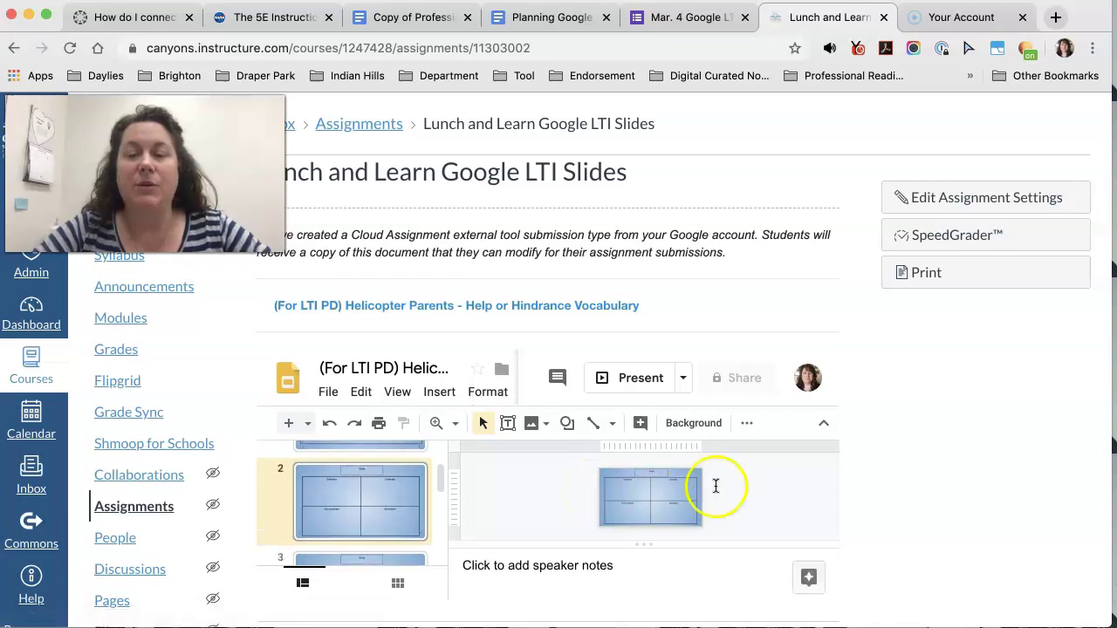
{"action": "left_click", "coordinate": [801, 491]}
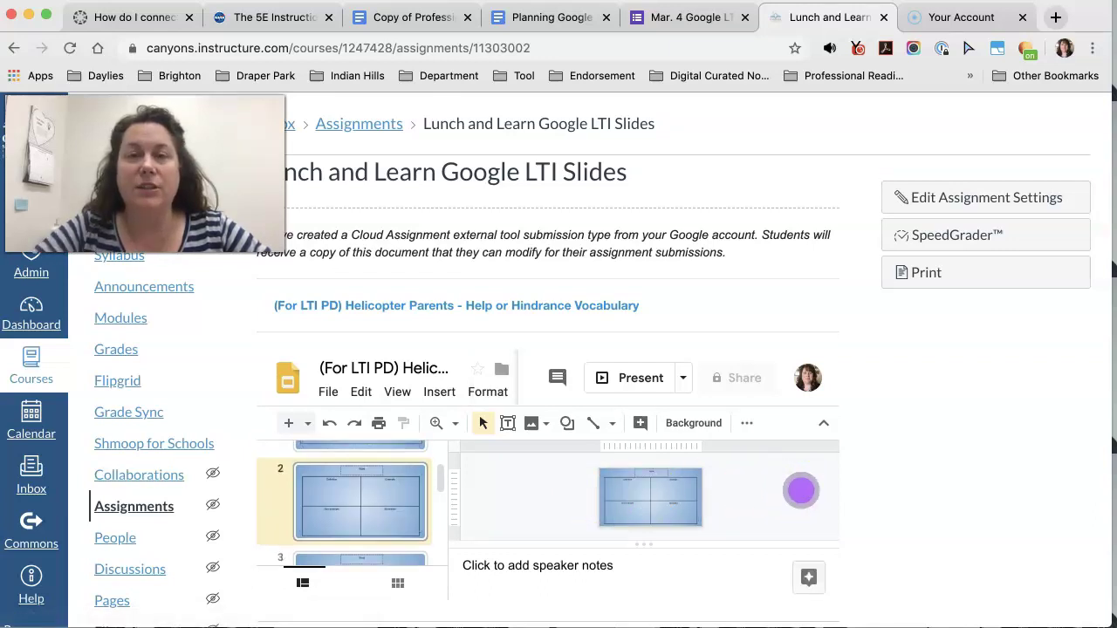